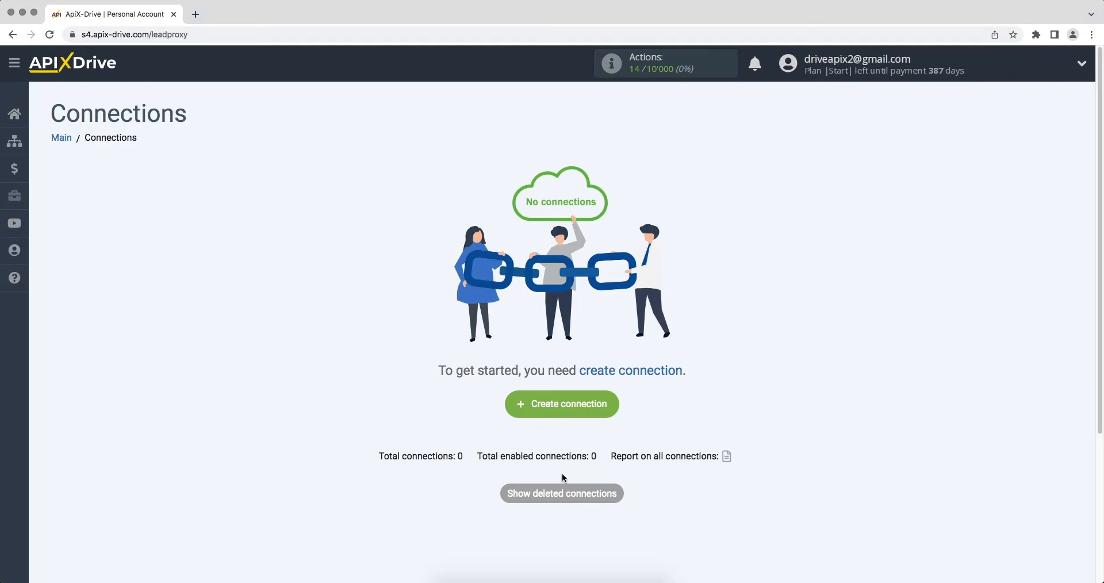
Create a new connection with Hubspot selected as the data source system.
click(517, 409)
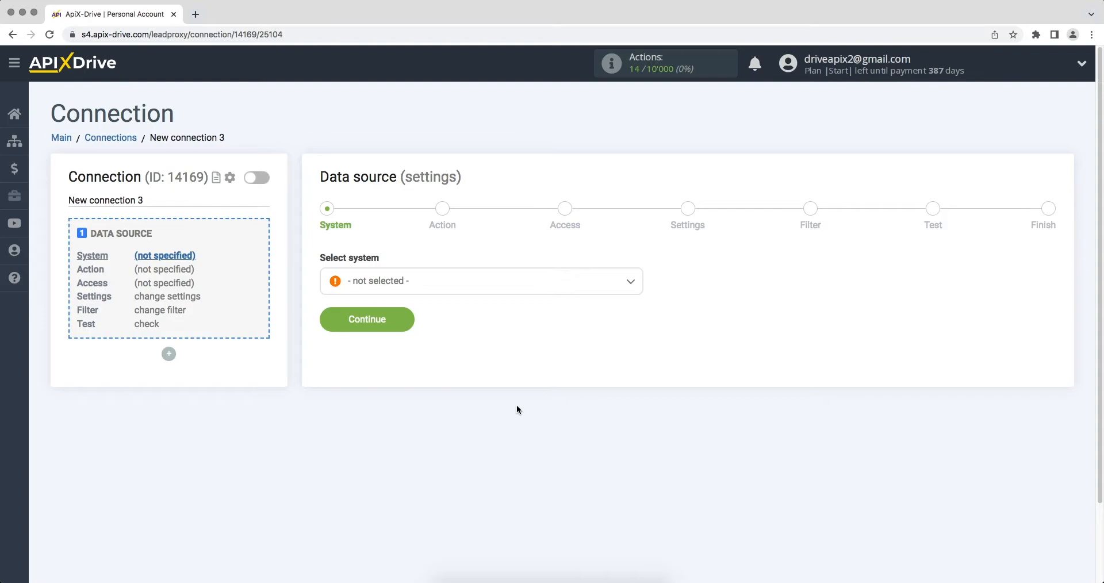
click(499, 286)
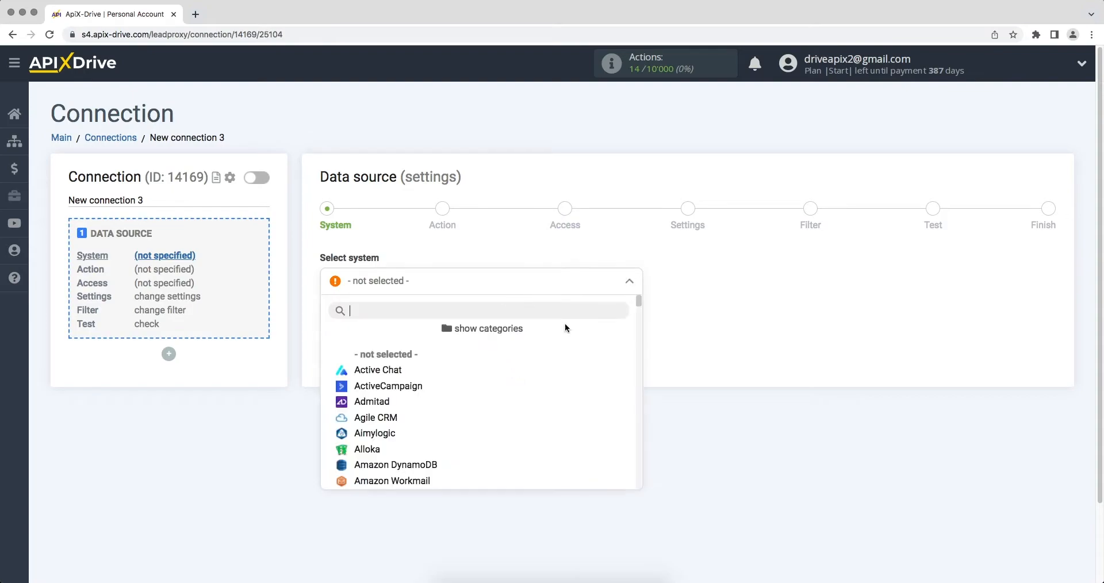
drag(639, 303, 643, 360)
click(404, 383)
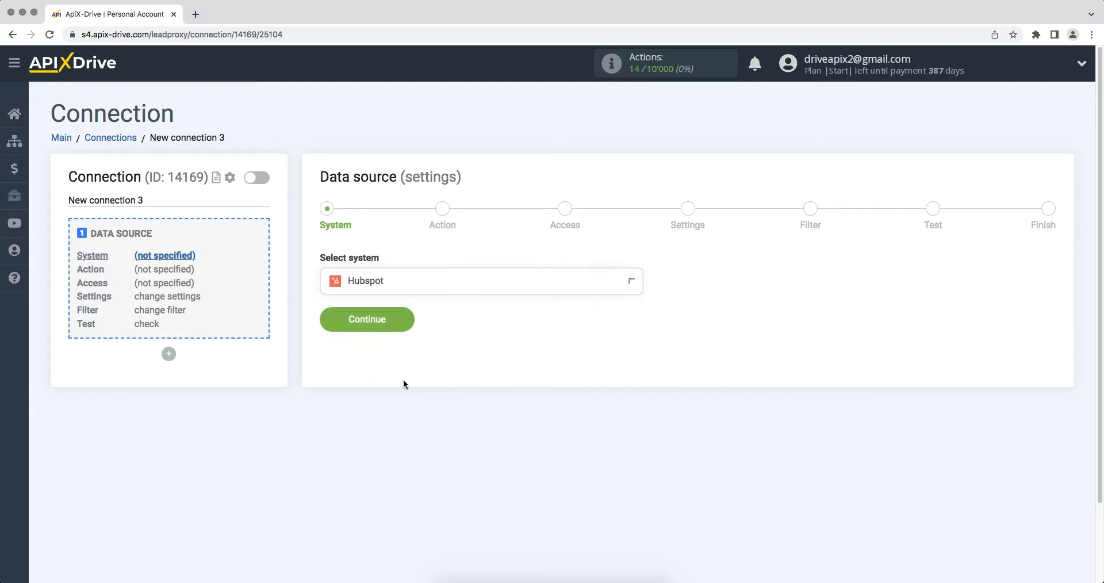
click(334, 325)
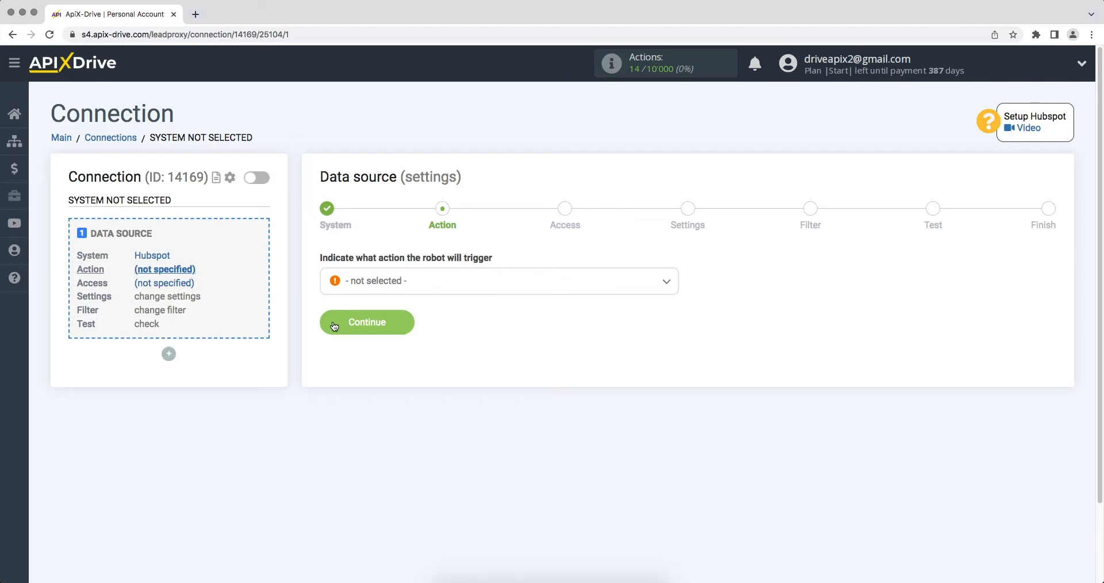
Set the Hubspot source action to 'Get CONTACTS (new)'.
click(369, 283)
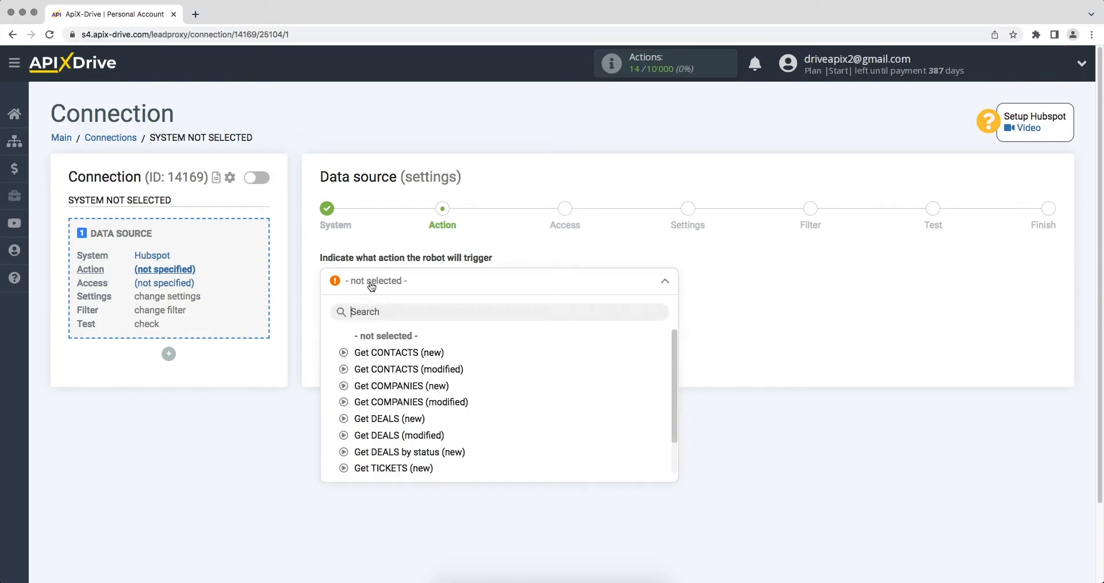
click(375, 352)
click(345, 327)
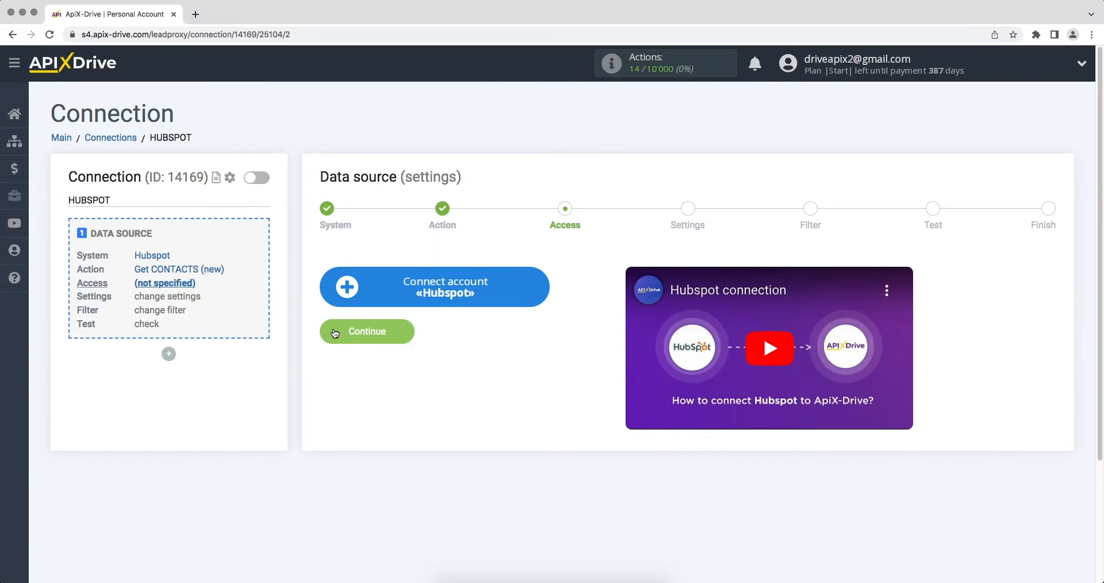
Log in to HubSpot with the account e-mail and password.
click(343, 301)
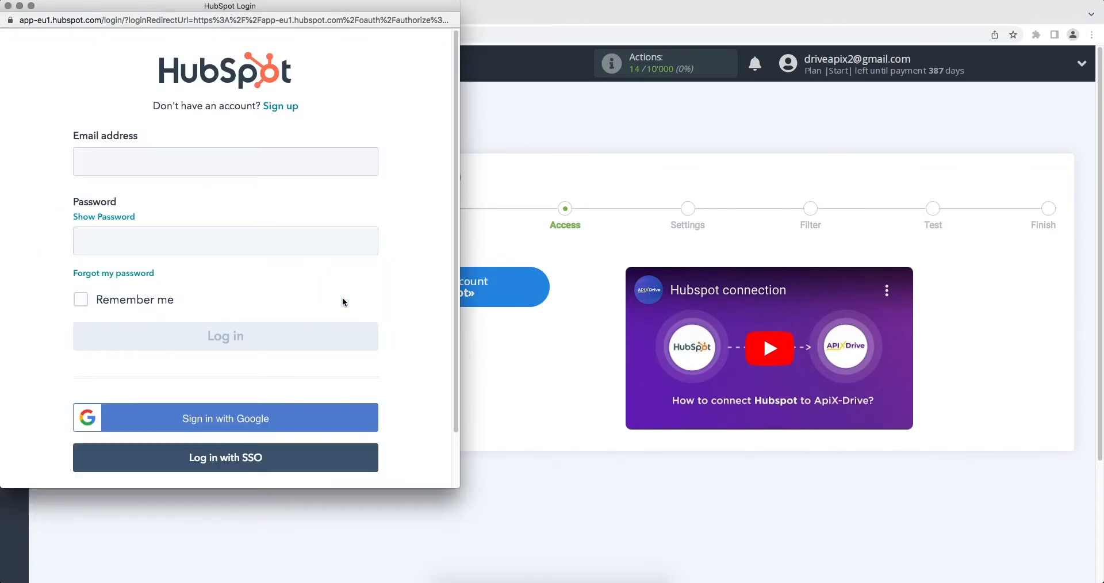
click(277, 164)
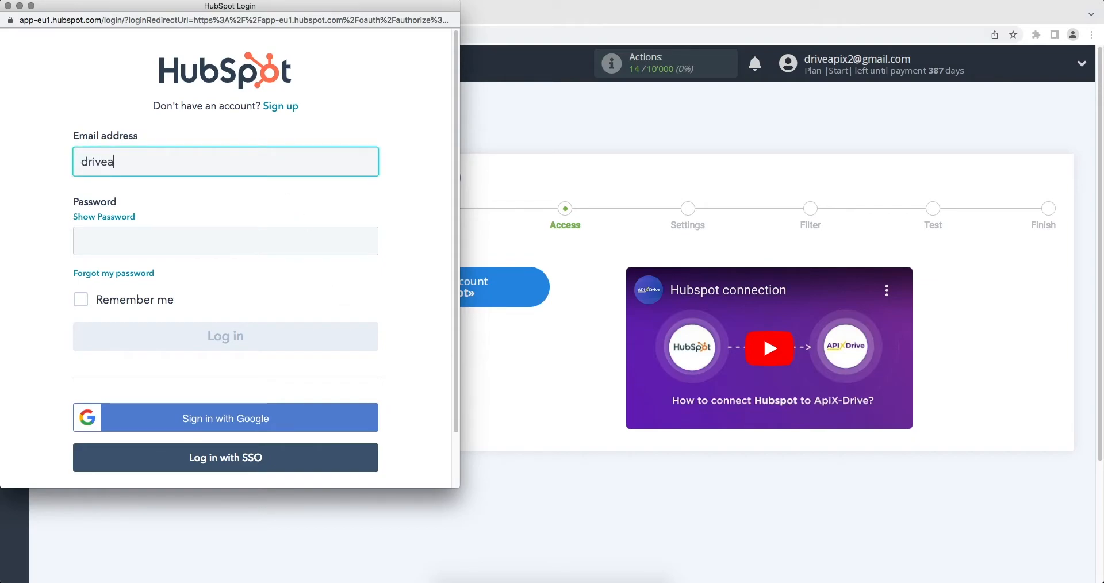
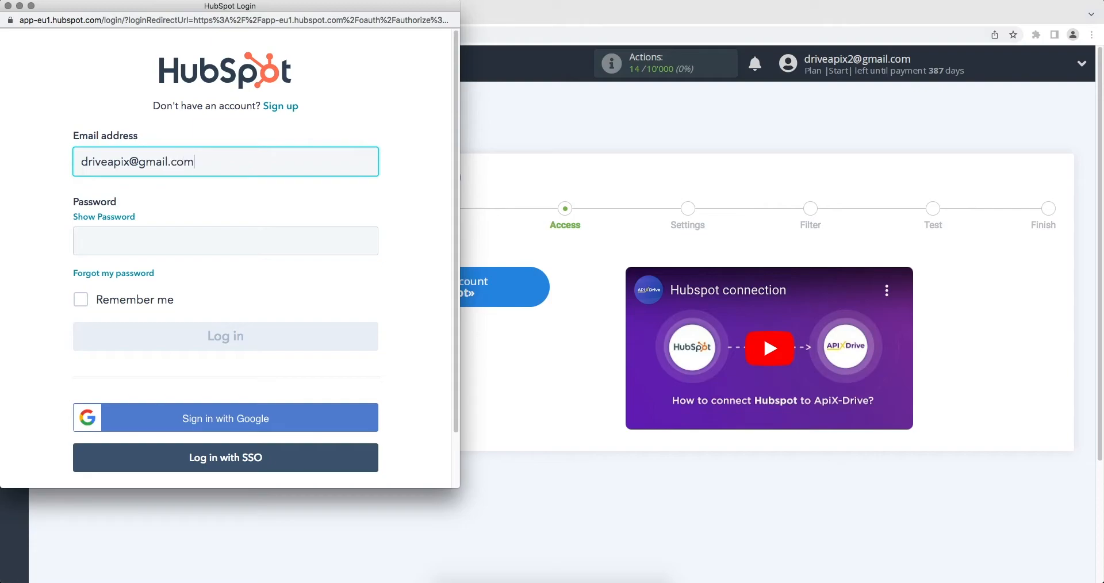
click(278, 235)
text(••••)
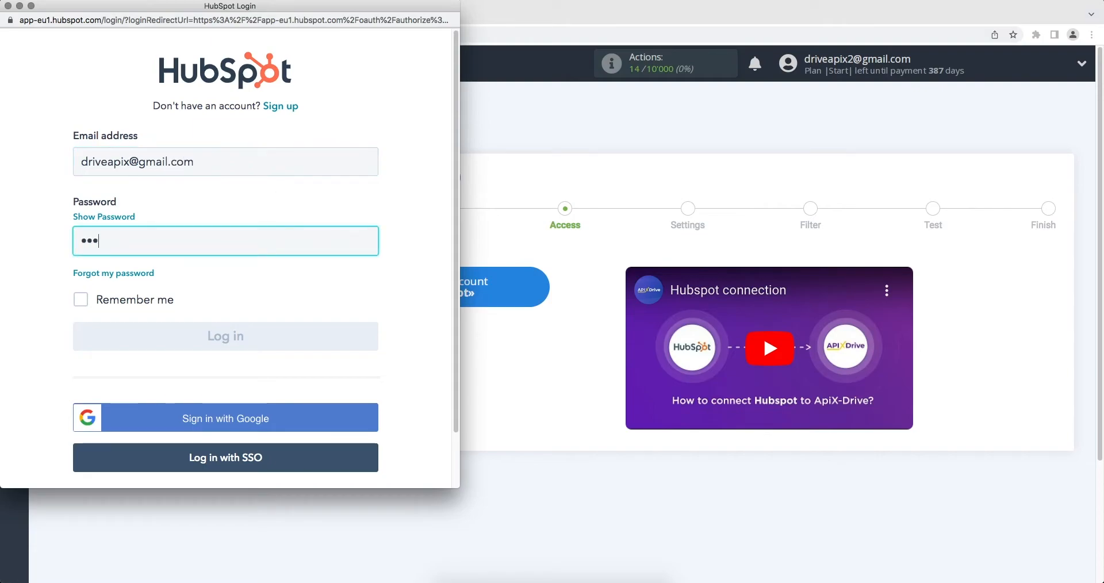
text(••••)
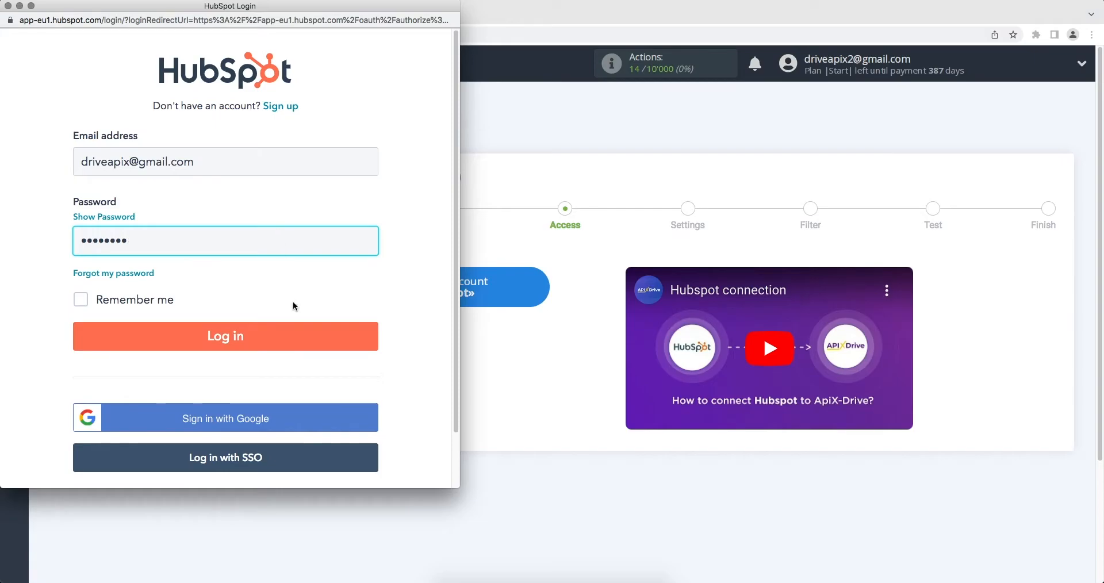
click(291, 339)
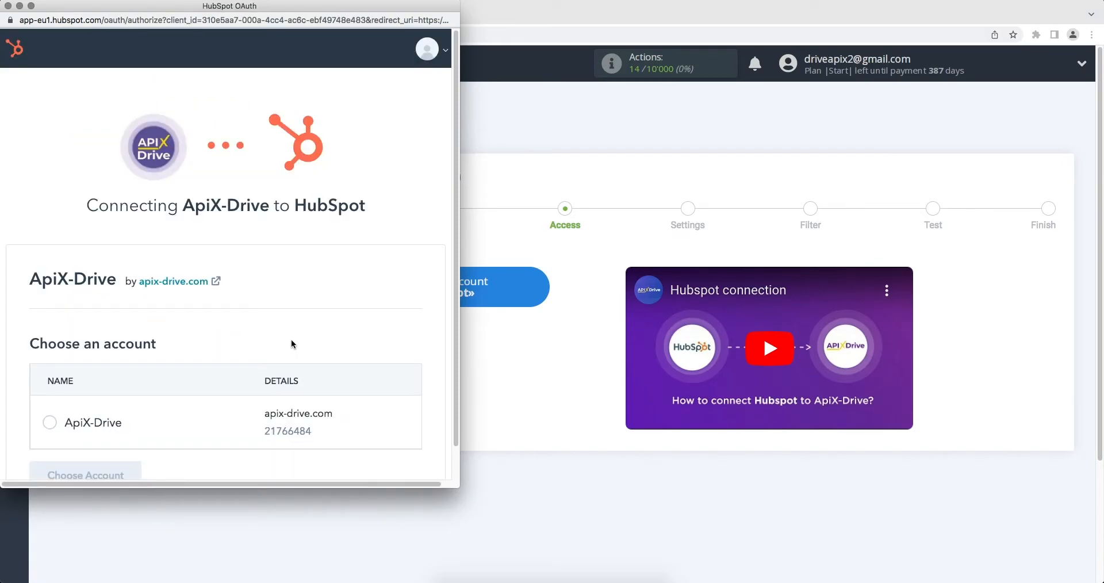
Choose the ApiX-Drive HubSpot account and connect the app to grant access.
click(49, 422)
scroll(52, 426, down, 1)
click(57, 441)
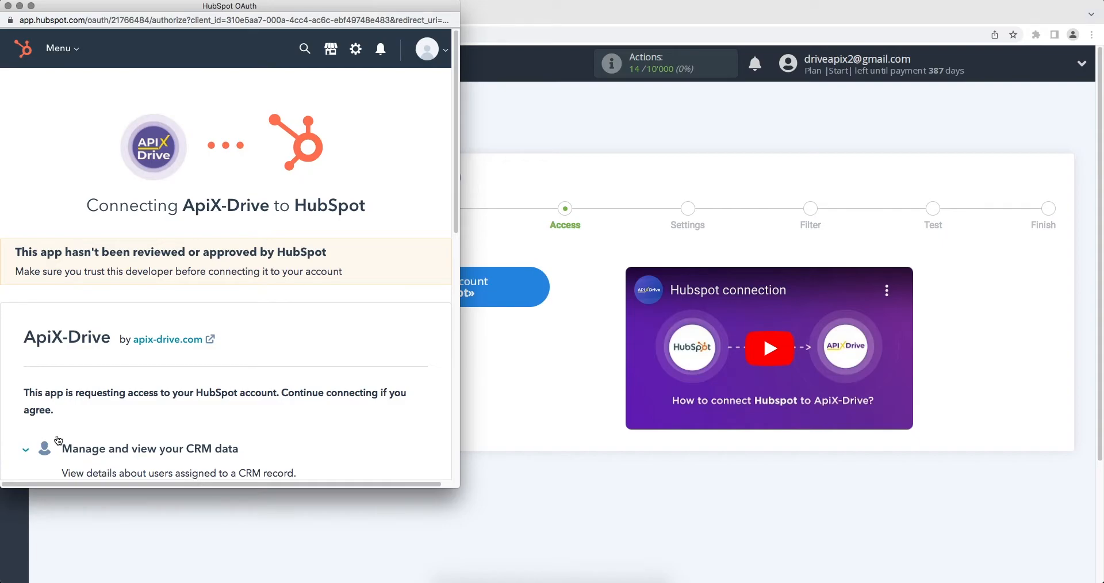
scroll(57, 437, down, 10)
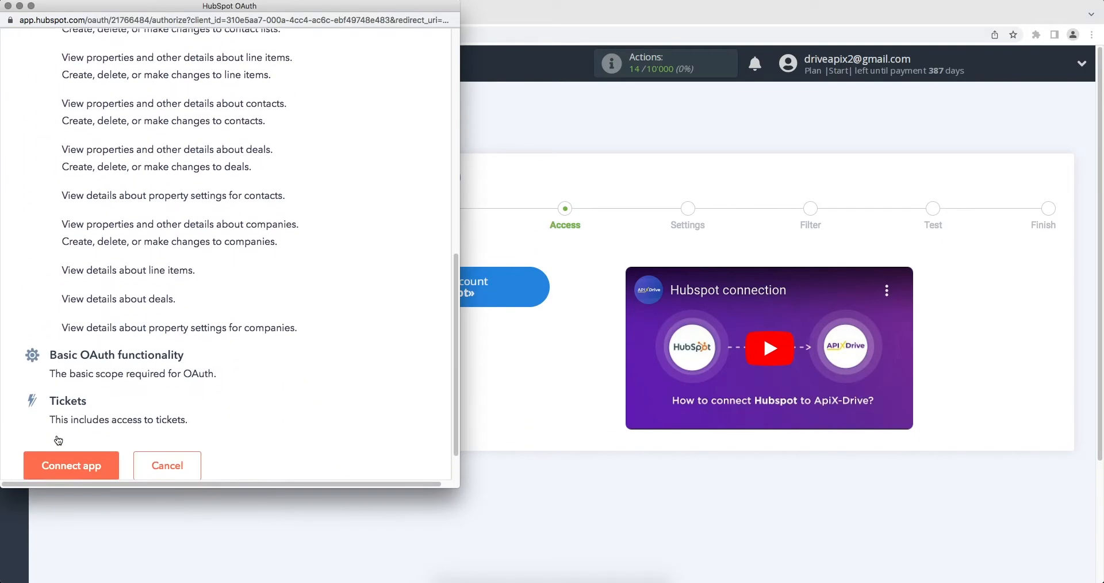
click(51, 426)
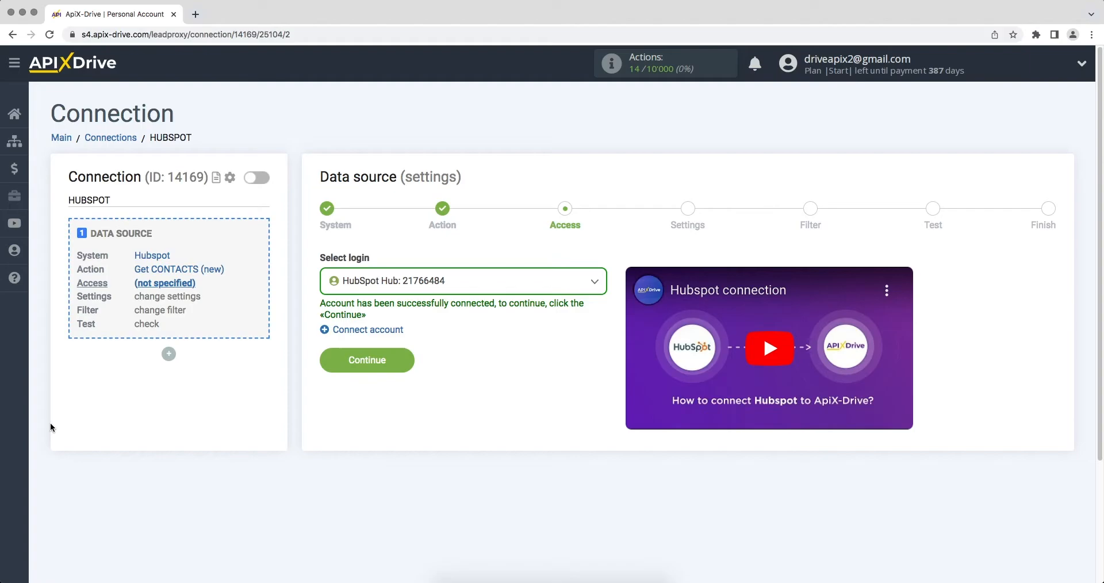
Keep the connected HubSpot login, skip settings and filter, and load test contact data.
click(369, 289)
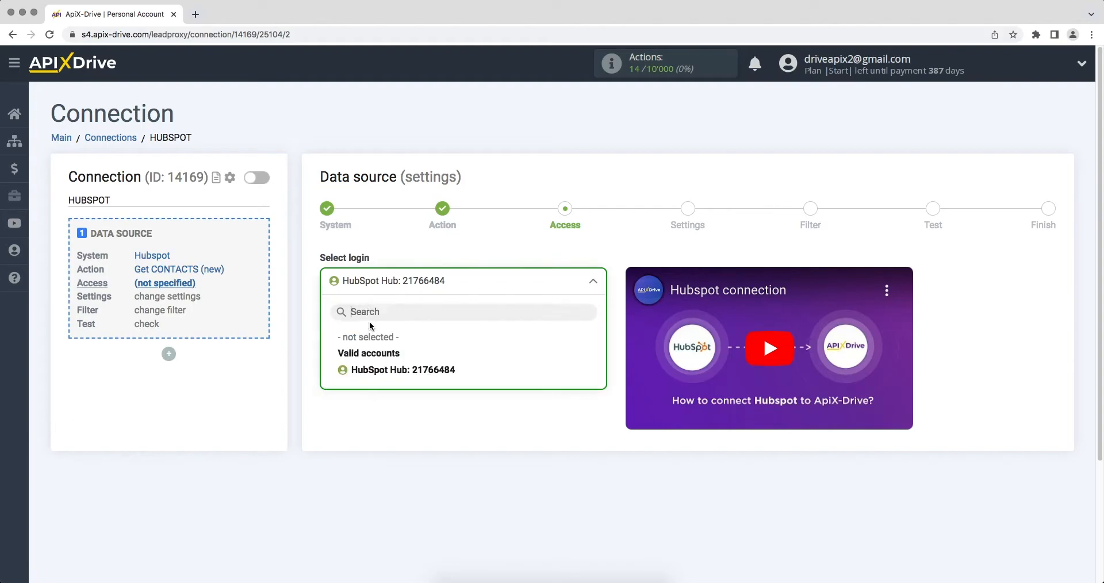
click(371, 368)
click(374, 367)
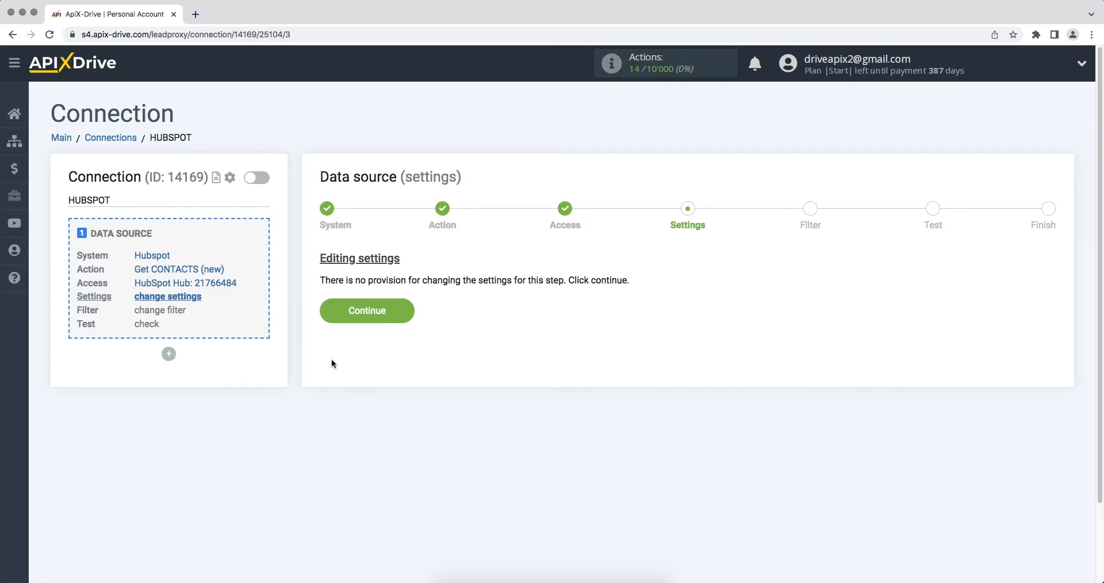
click(324, 315)
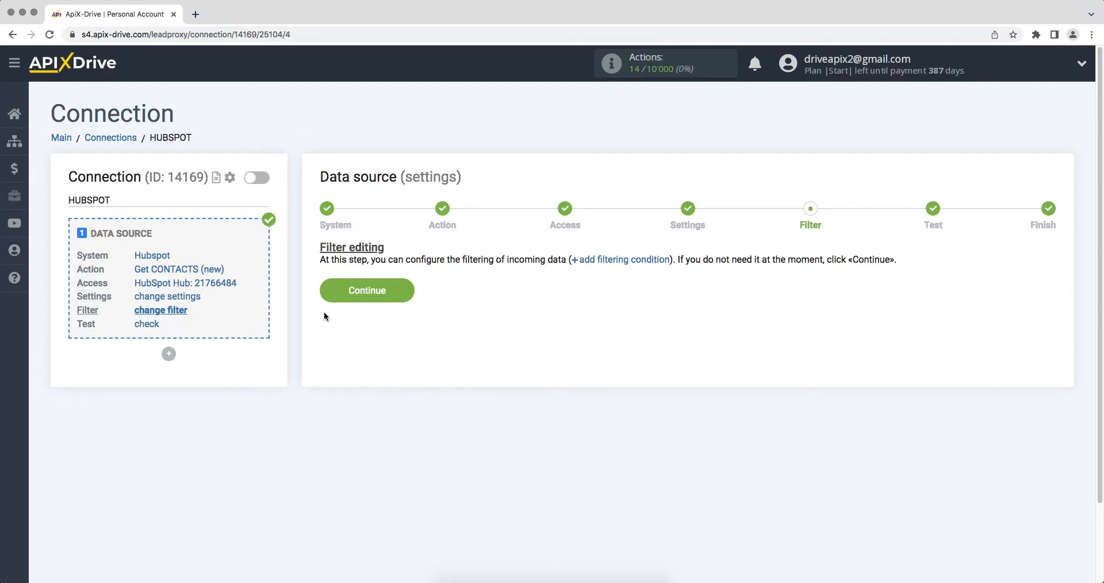
click(327, 298)
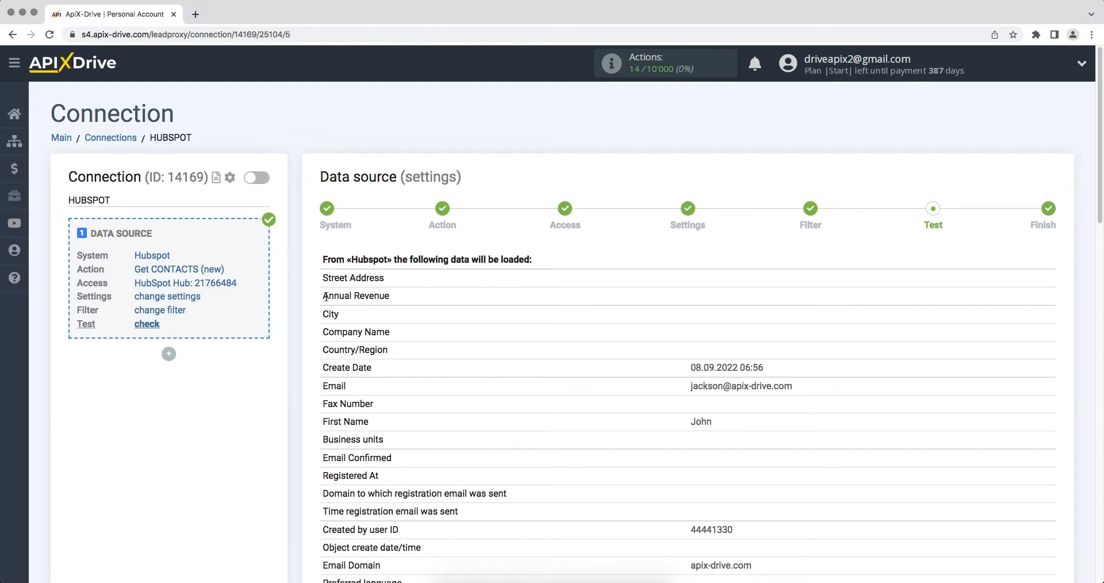
Accept the HubSpot test data and start configuring data receiving.
scroll(325, 296, down, 20)
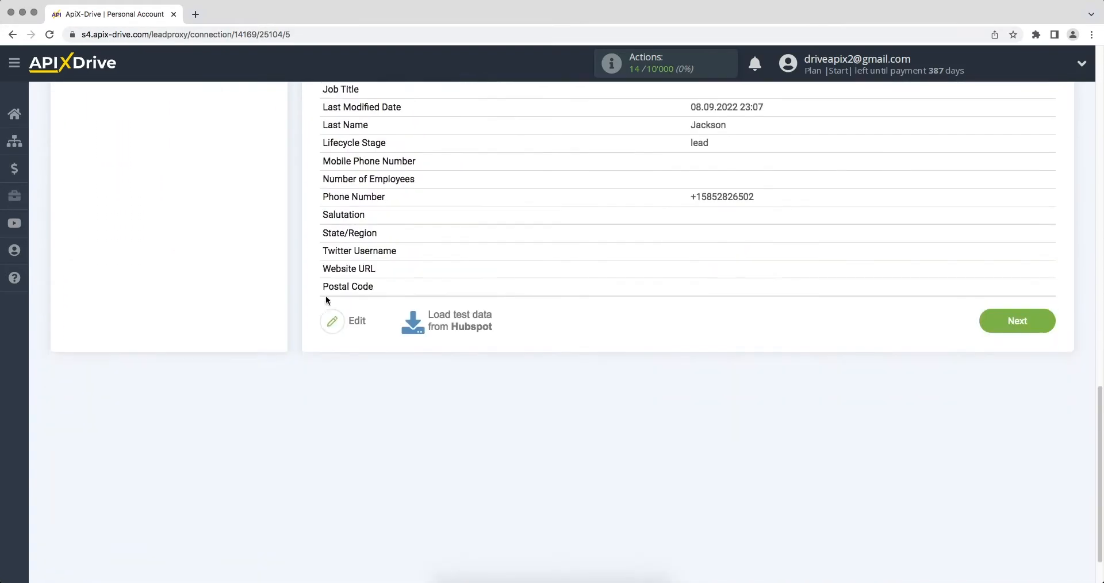
click(989, 269)
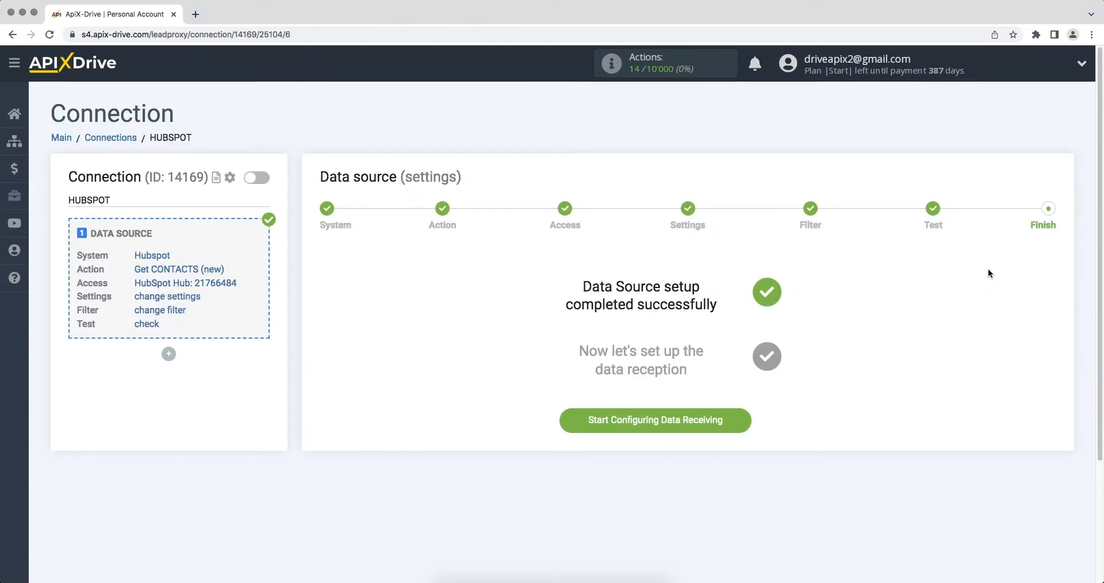
click(574, 431)
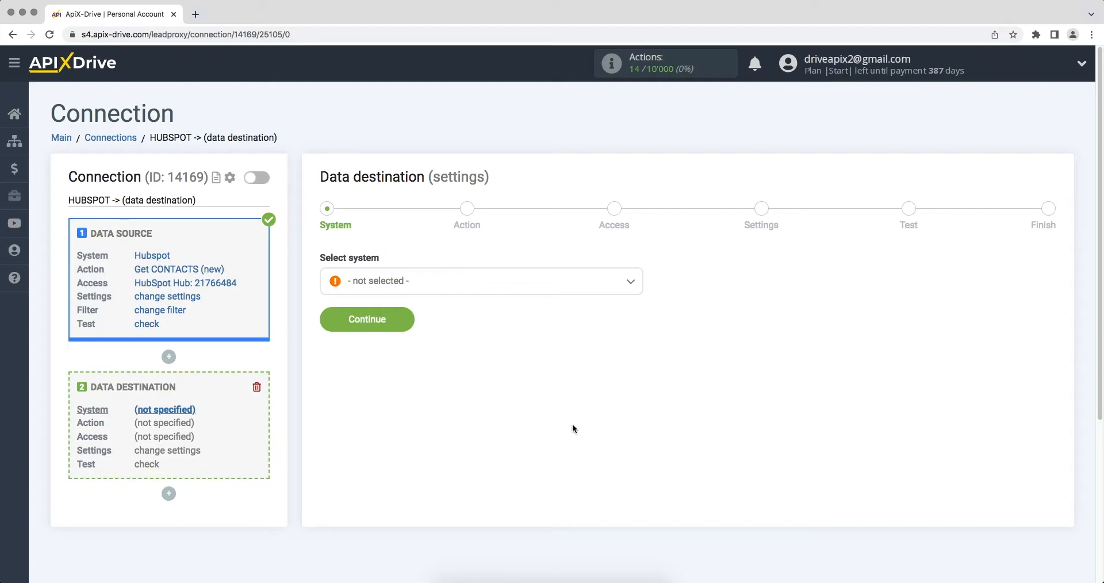
Choose Smartsheet as the destination system.
click(559, 284)
drag(638, 300, 646, 439)
click(362, 401)
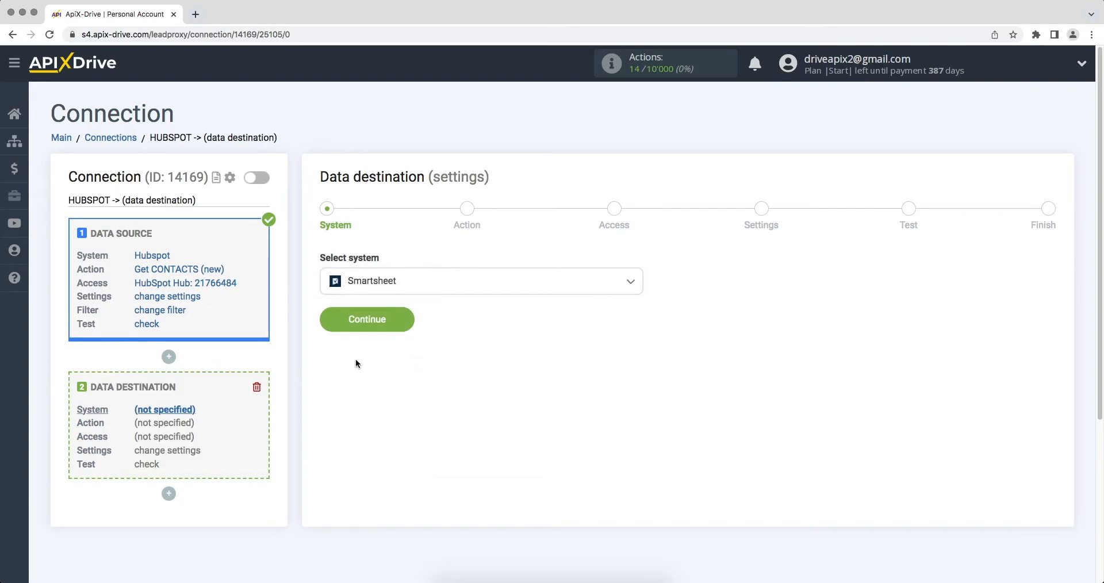
click(333, 330)
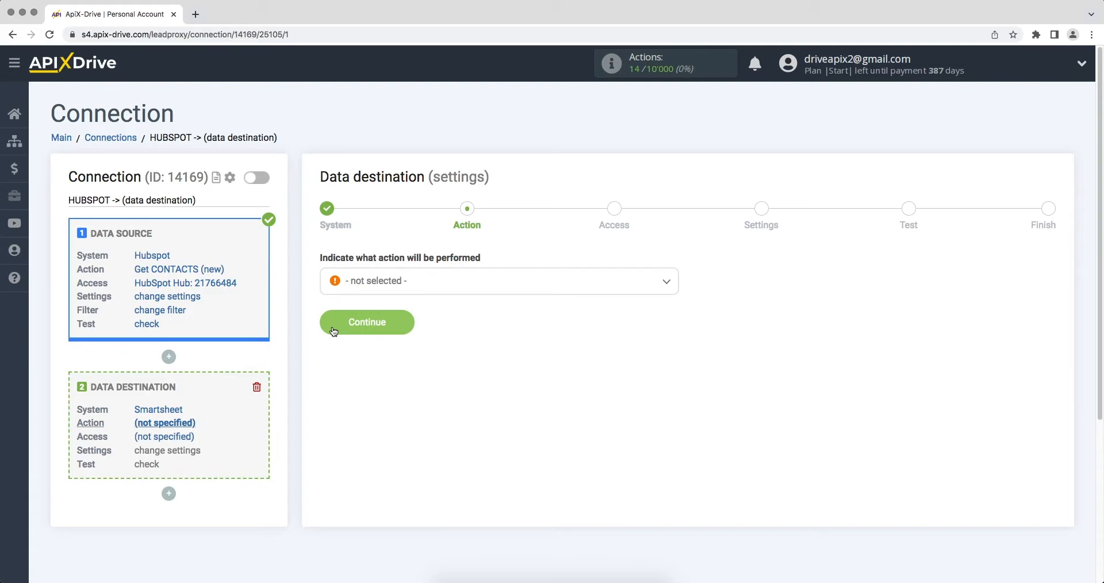
Set the Smartsheet destination action to 'Add ROW'.
click(363, 285)
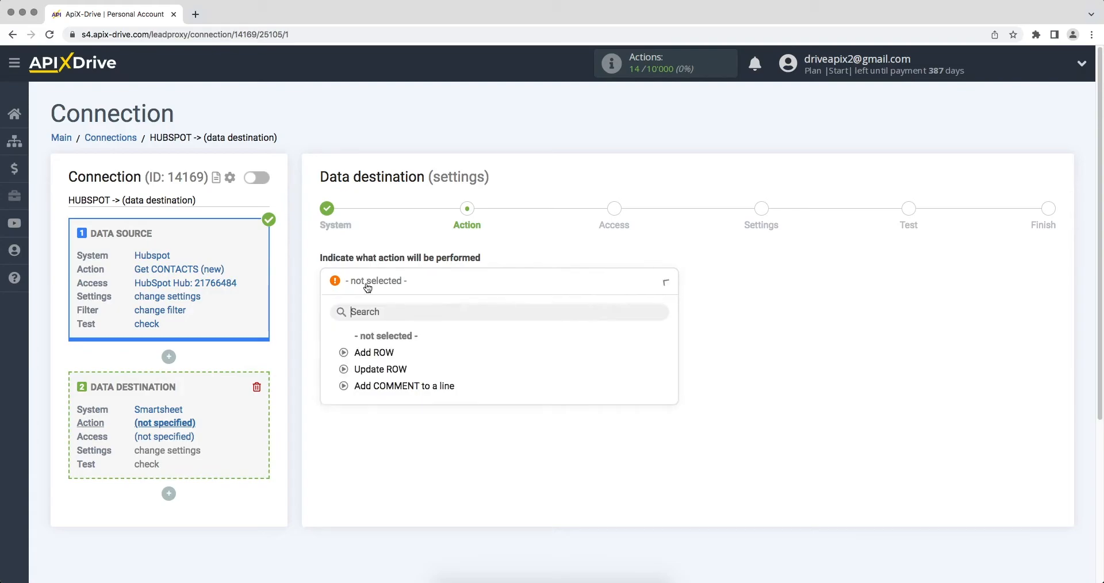
click(354, 352)
click(330, 325)
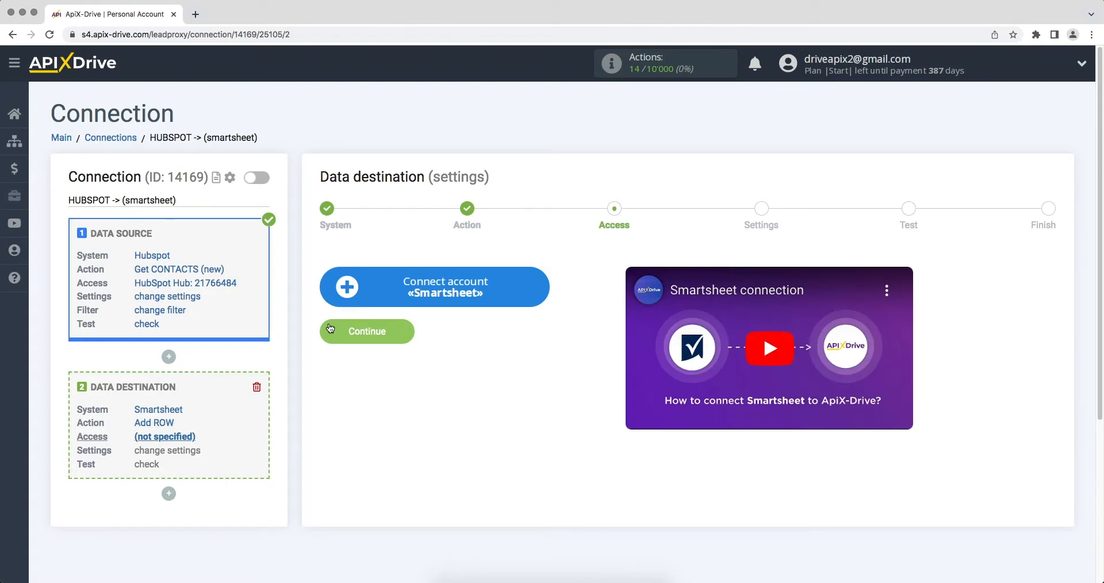
Sign in to Smartsheet with the account e-mail and password, then allow ApiX-Drive access.
click(340, 295)
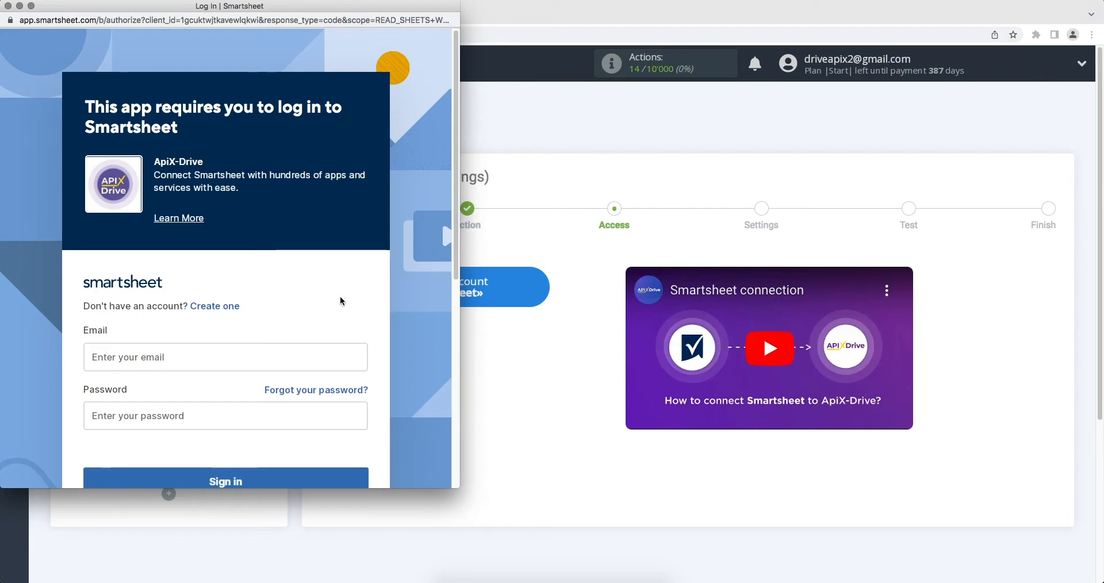
click(340, 356)
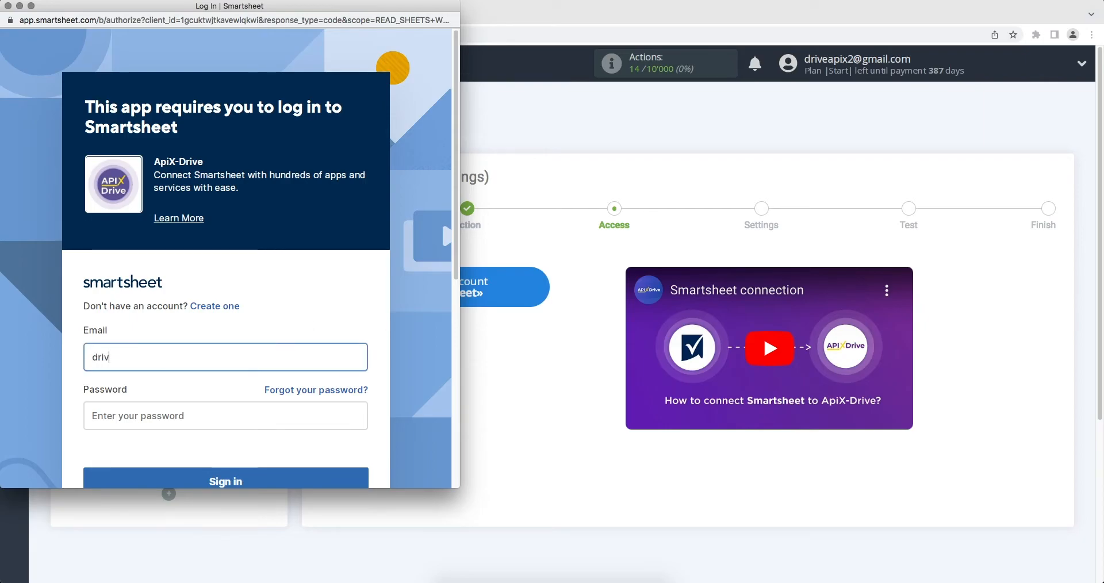
click(353, 414)
text(••••••••••••)
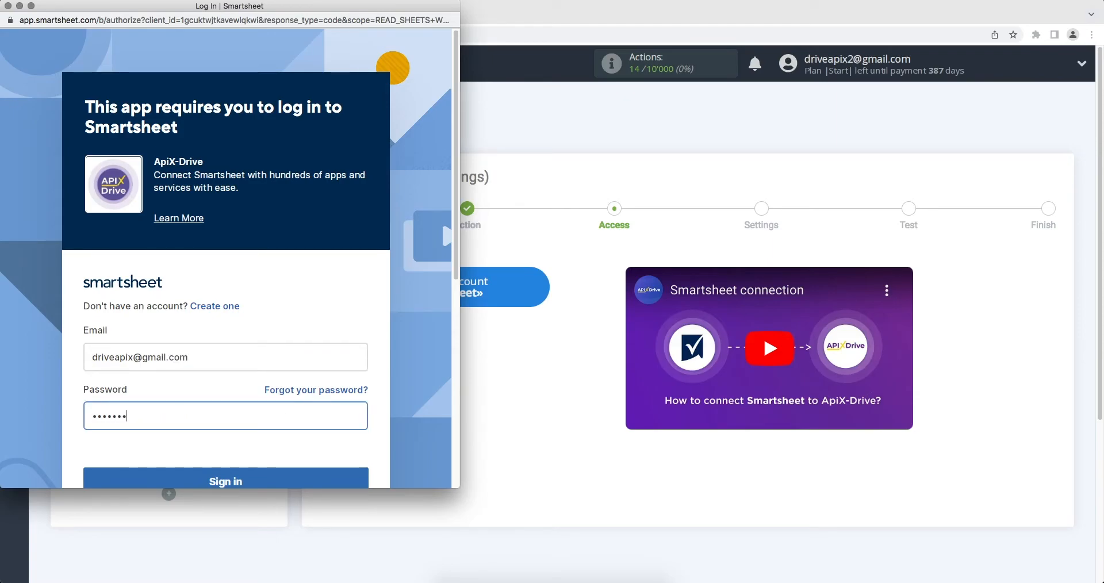
scroll(289, 454, down, 1)
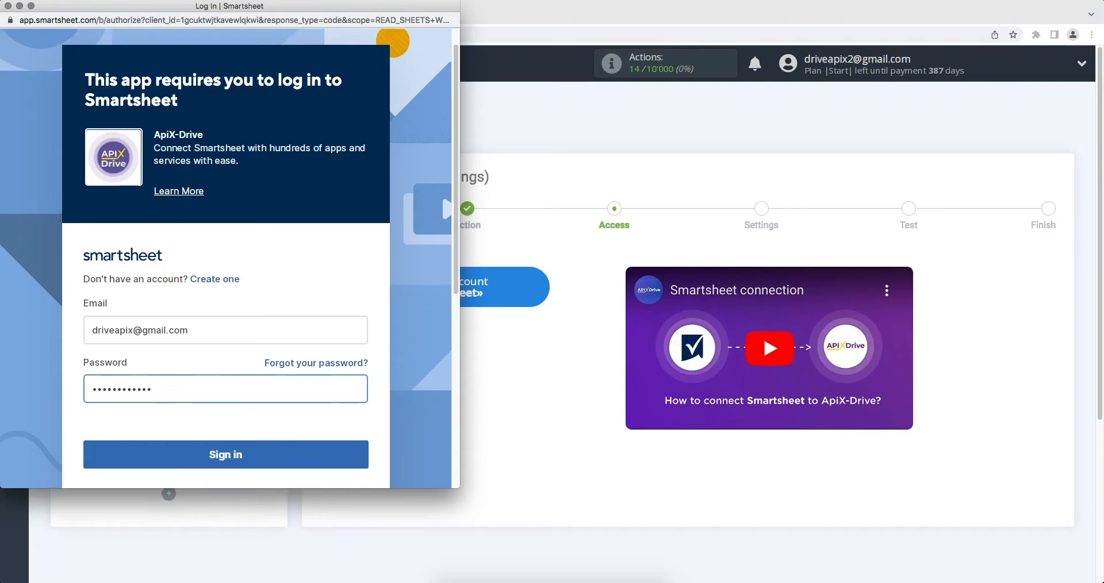
click(288, 452)
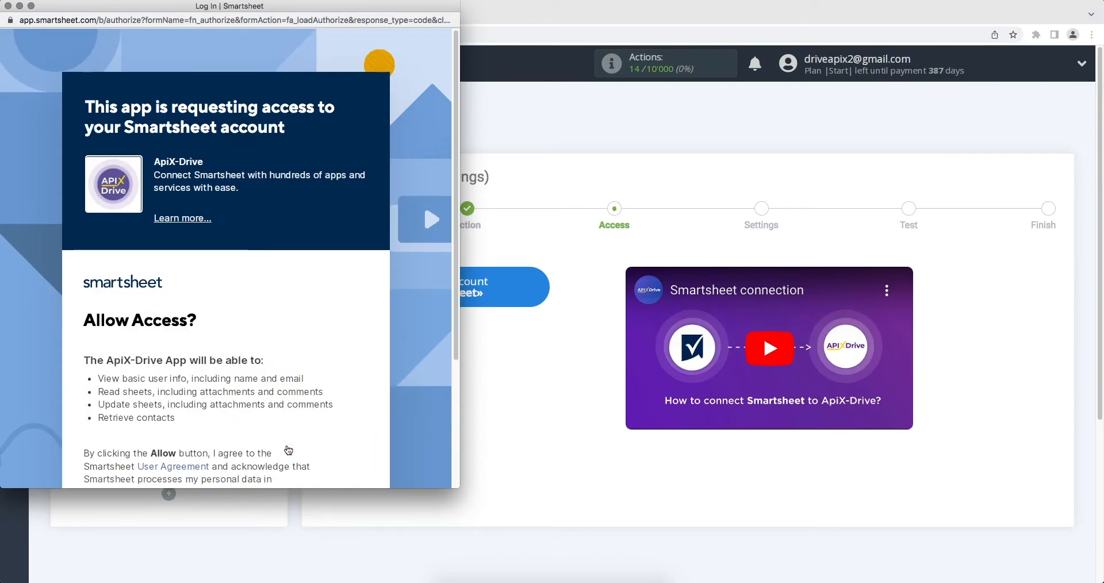
scroll(289, 451, down, 3)
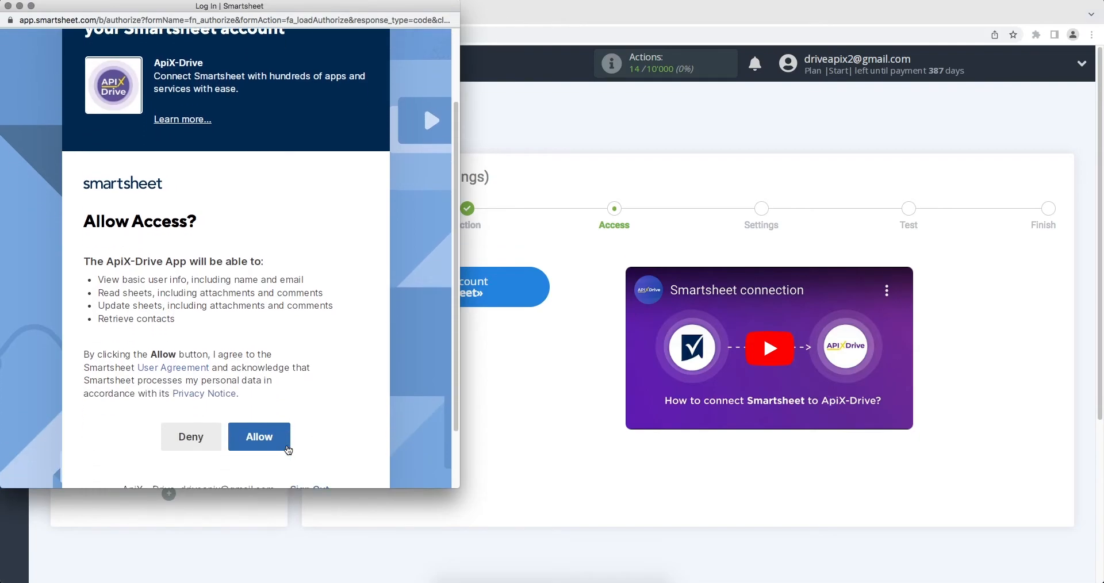
click(254, 421)
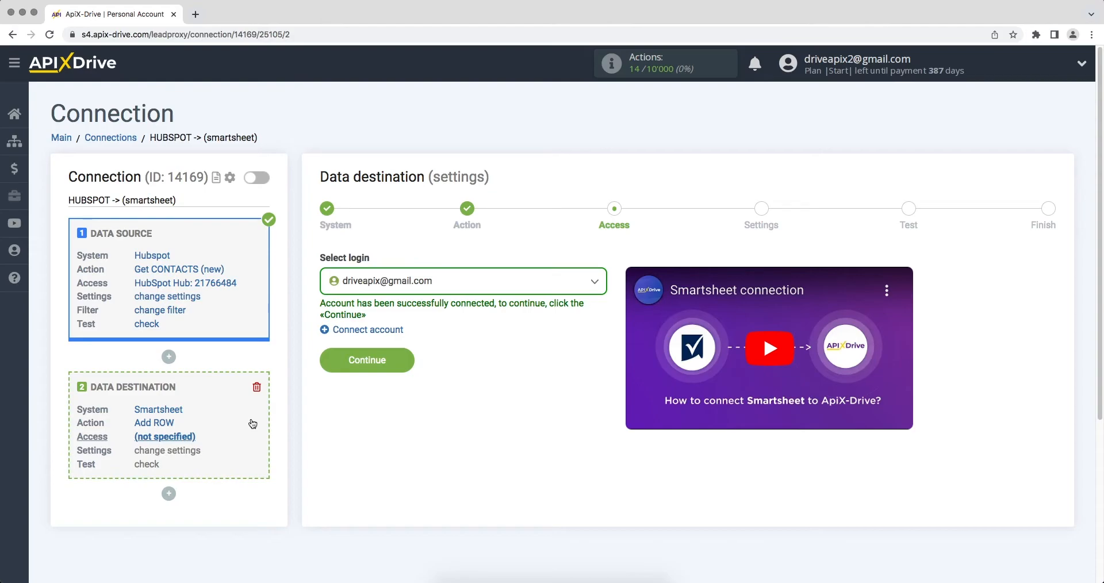
Select the connected Smartsheet login and choose the 'ApiX-Drive' sheet as the destination.
click(371, 284)
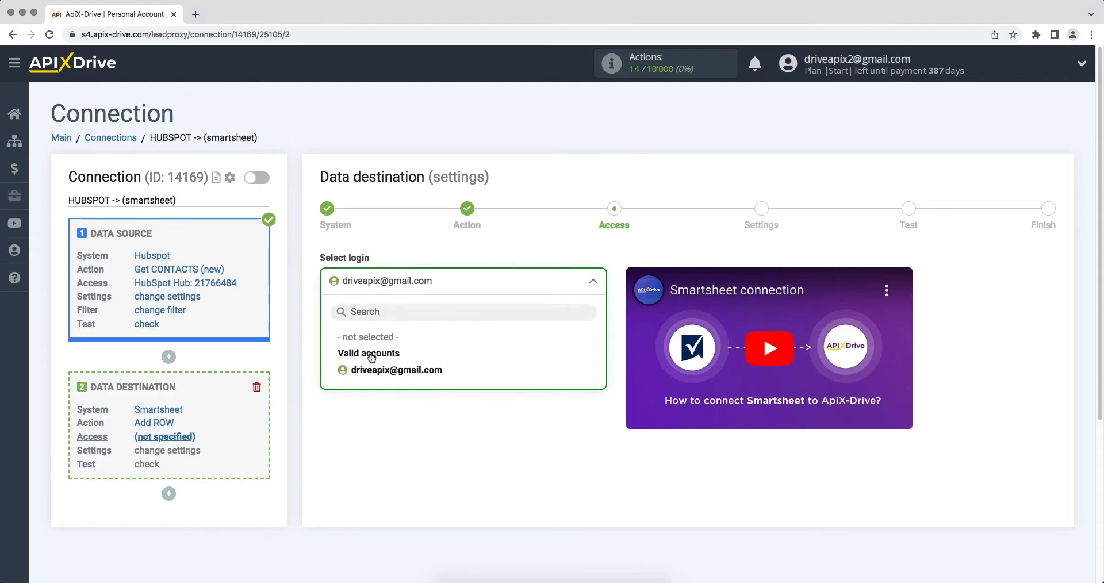
click(371, 367)
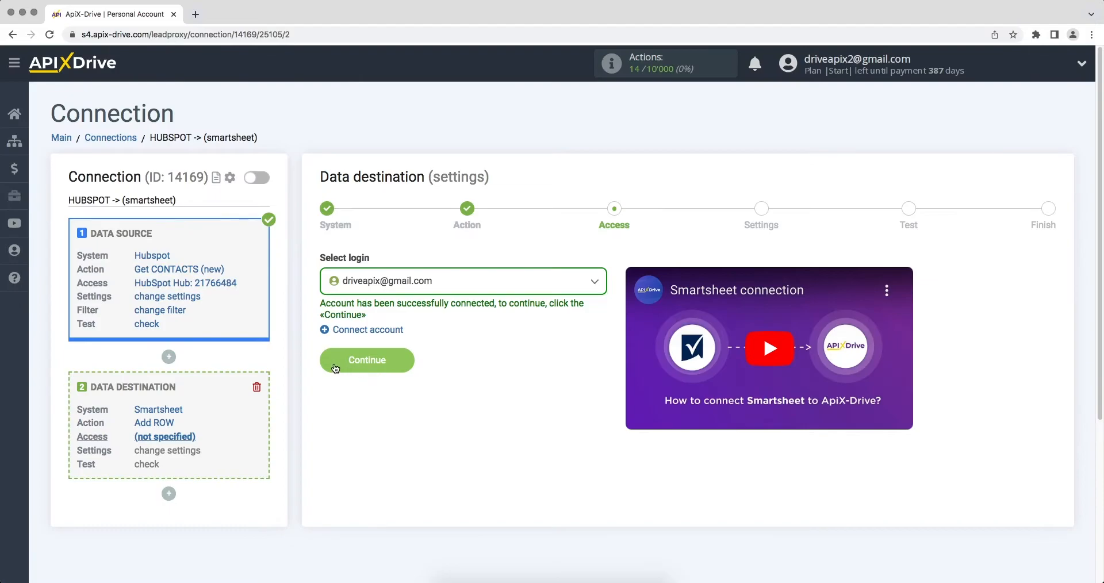
click(335, 367)
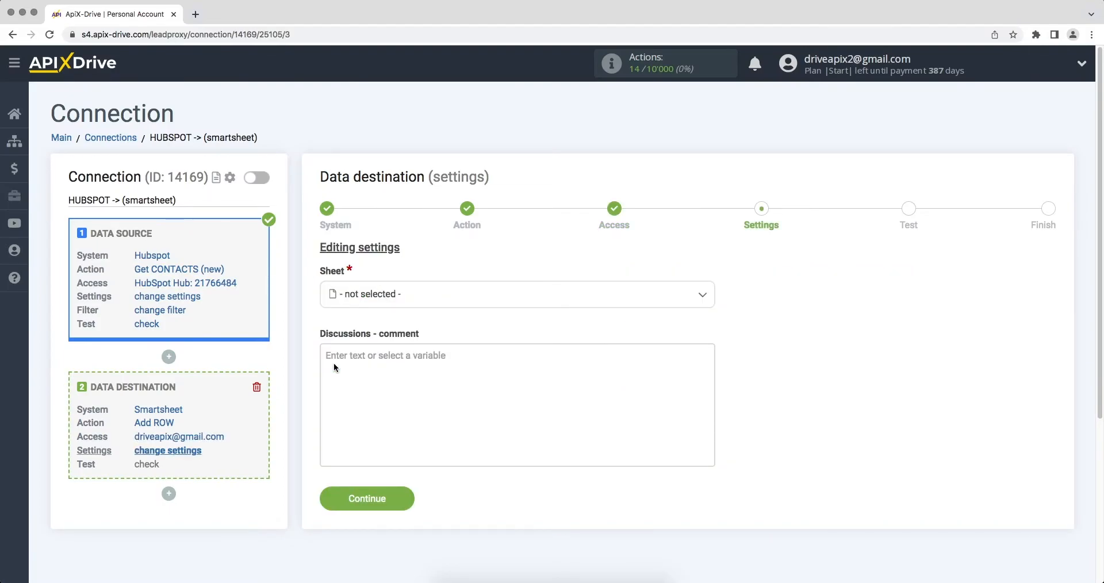
click(365, 295)
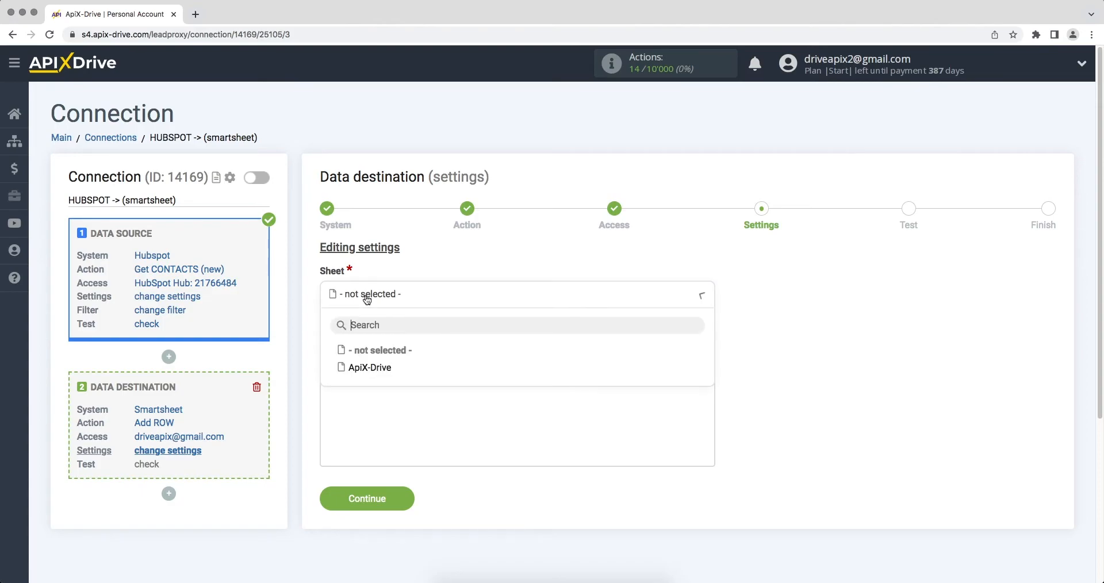
click(371, 368)
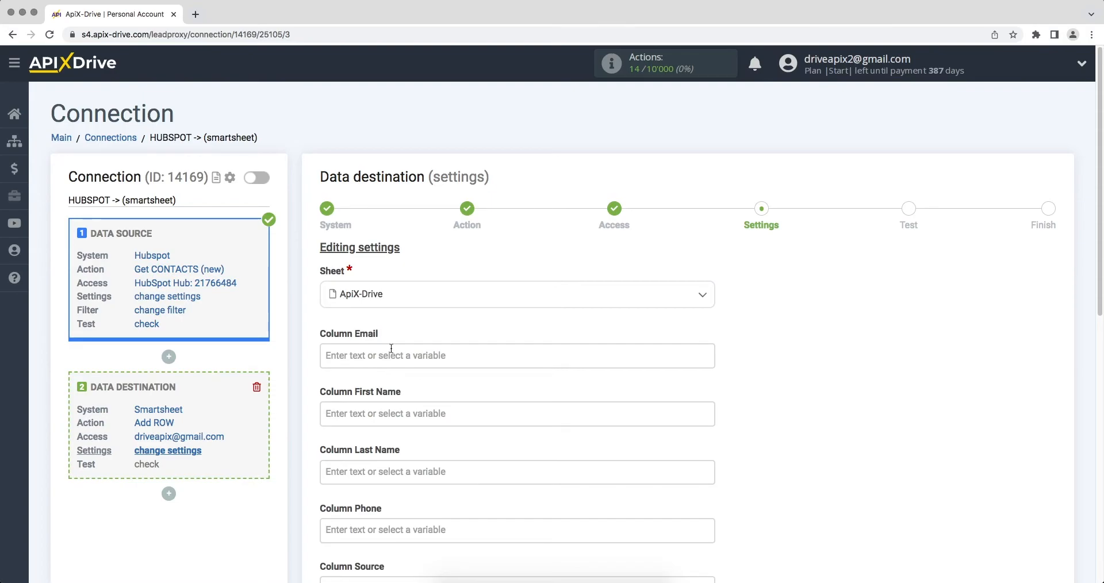
Map HubSpot Email to Column Email and First Name to Column First Name.
click(344, 352)
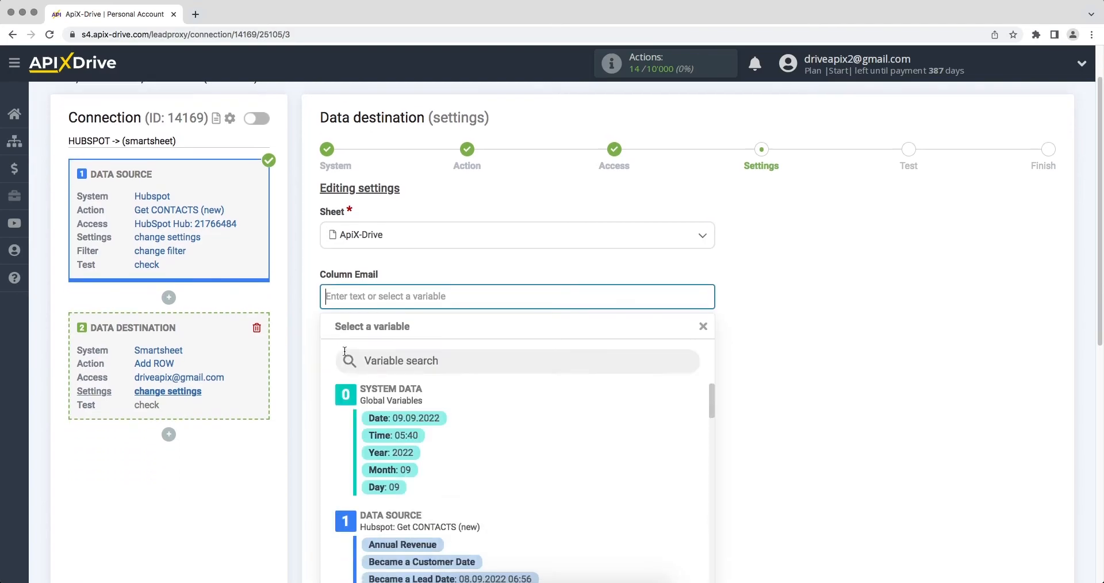
scroll(368, 359, down, 3)
drag(709, 249, 711, 310)
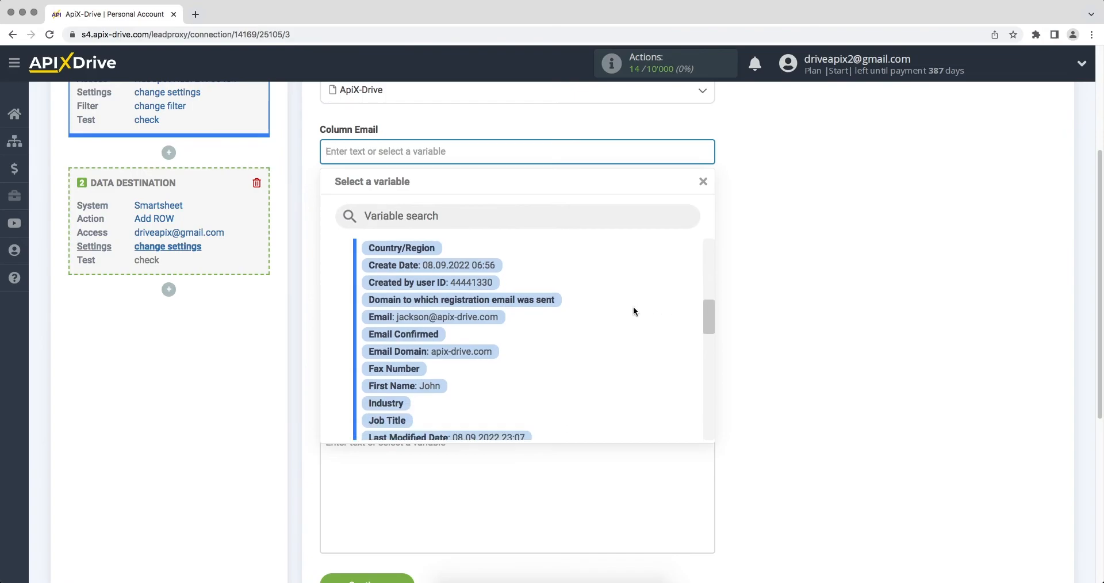
click(484, 316)
click(401, 215)
scroll(402, 215, down, 1)
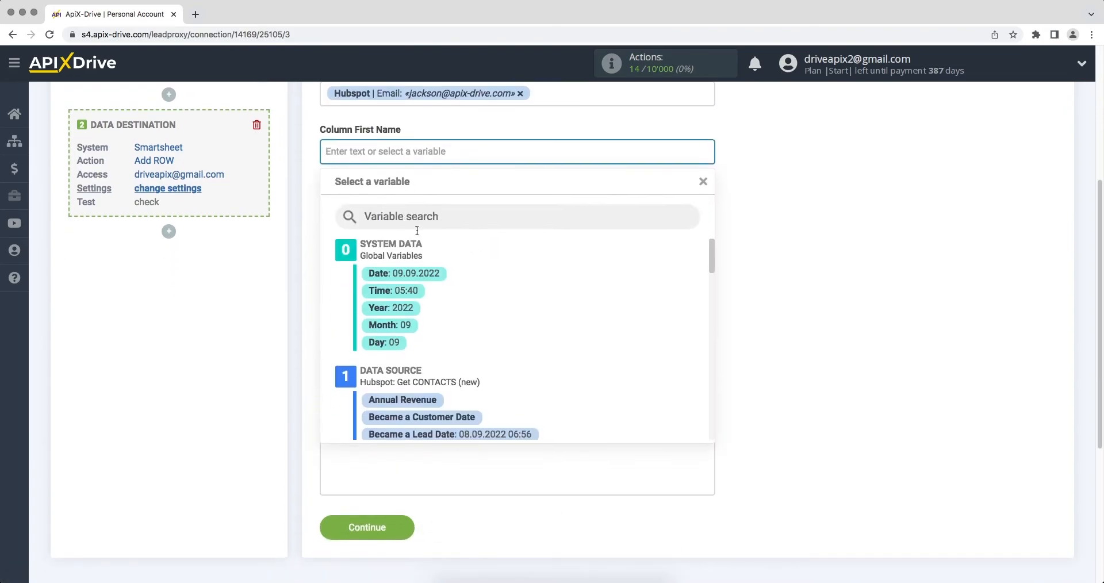
drag(706, 246, 714, 317)
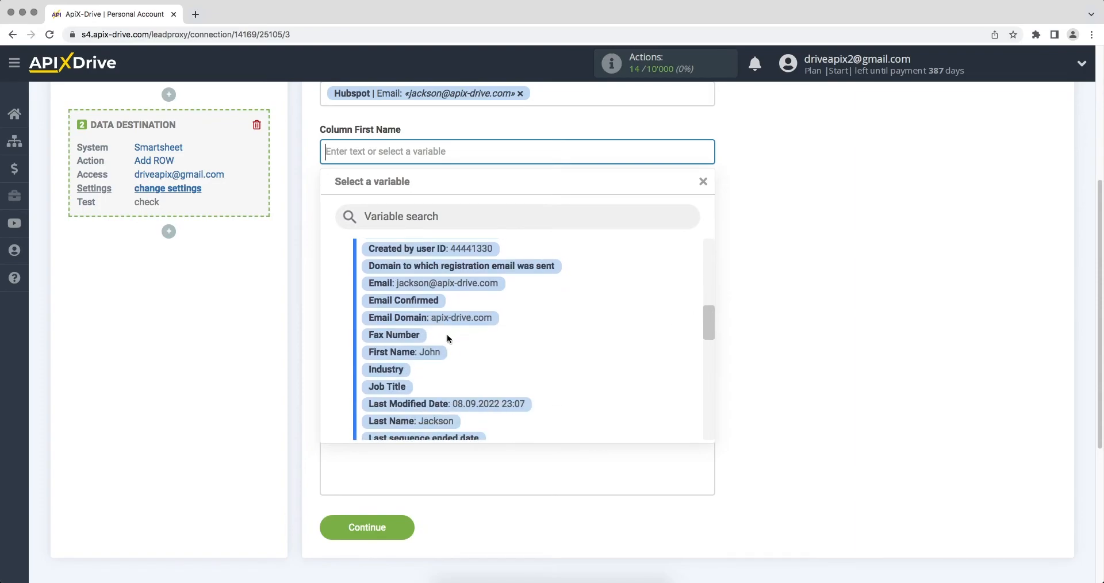
click(427, 352)
Map HubSpot Last Name to Column Last Name and Phone Number to Column Phone.
click(367, 219)
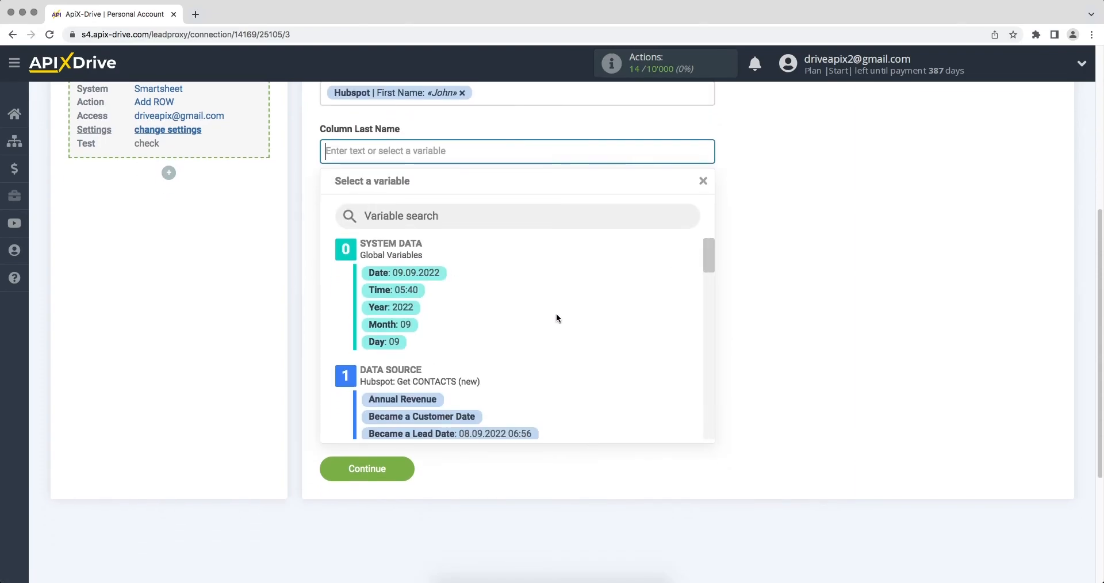
drag(710, 257, 706, 326)
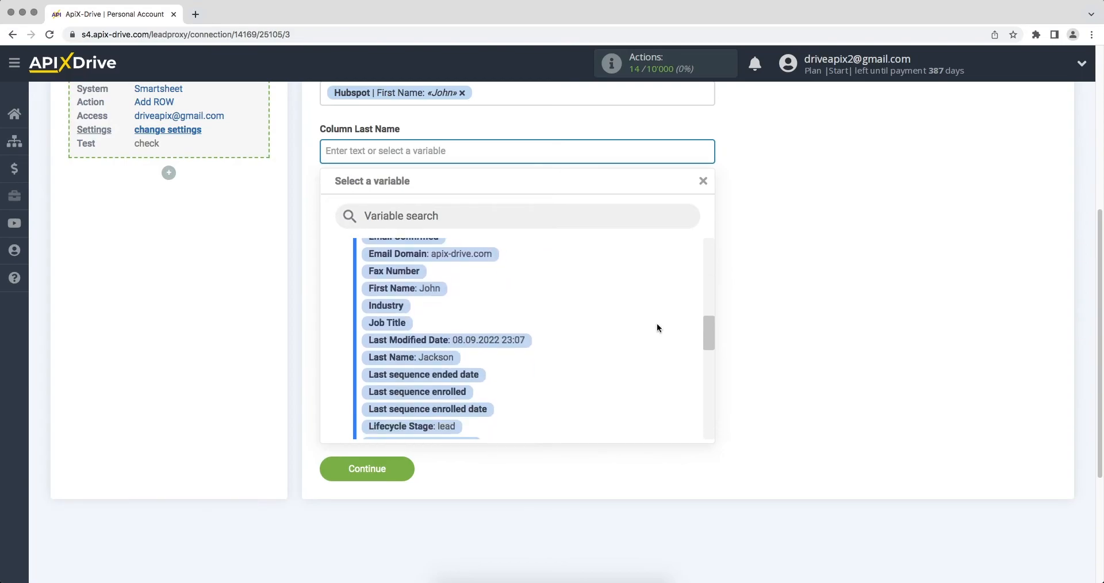
click(424, 360)
click(365, 217)
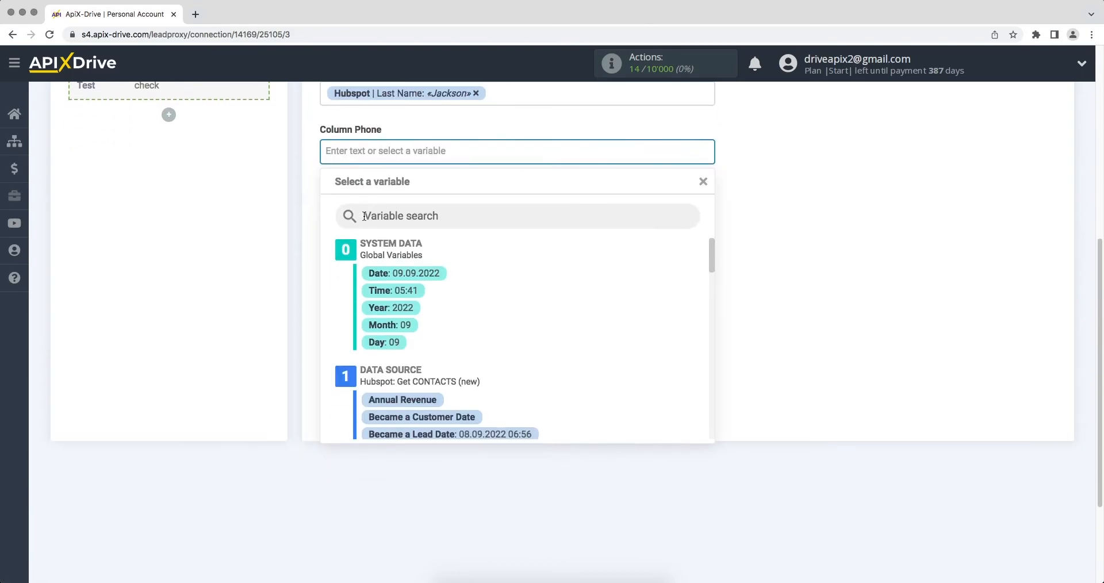
drag(707, 255, 708, 361)
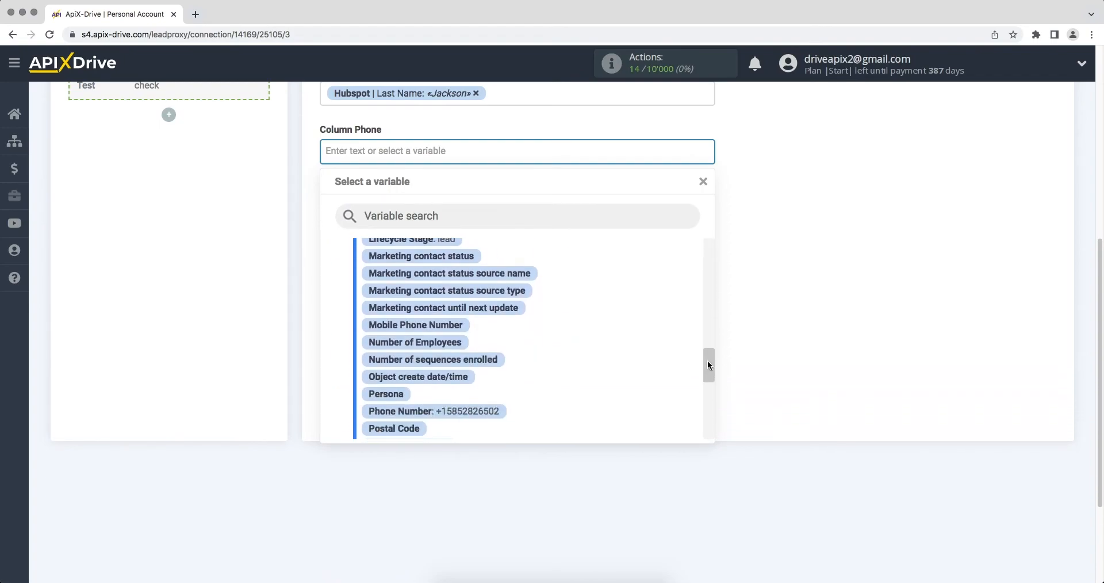
click(492, 415)
Fill Column Source with 'New contact from HubSpot' plus the HubSpot Create Date.
click(380, 214)
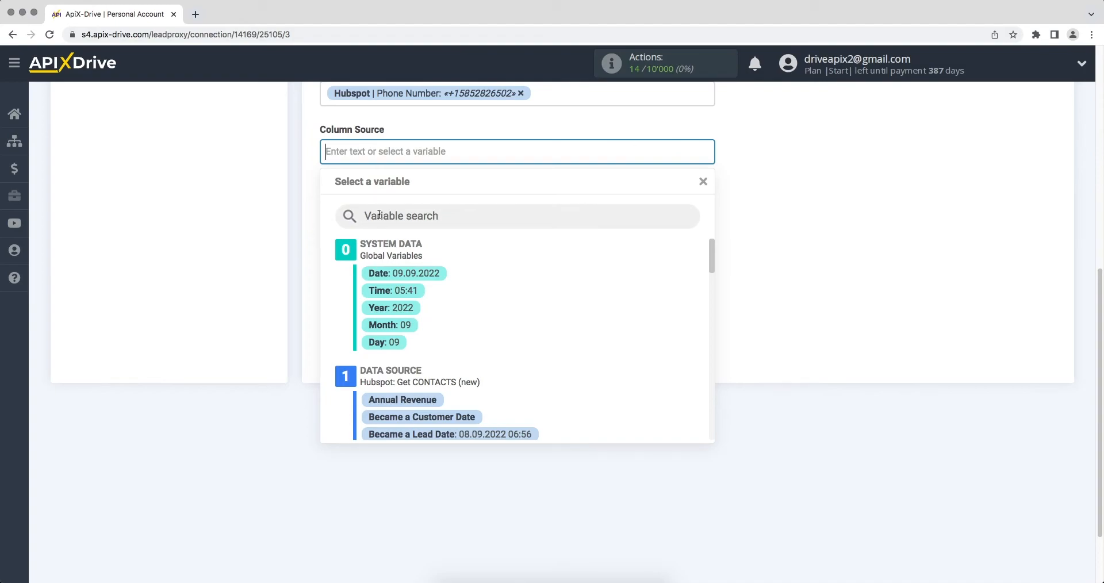
text(New)
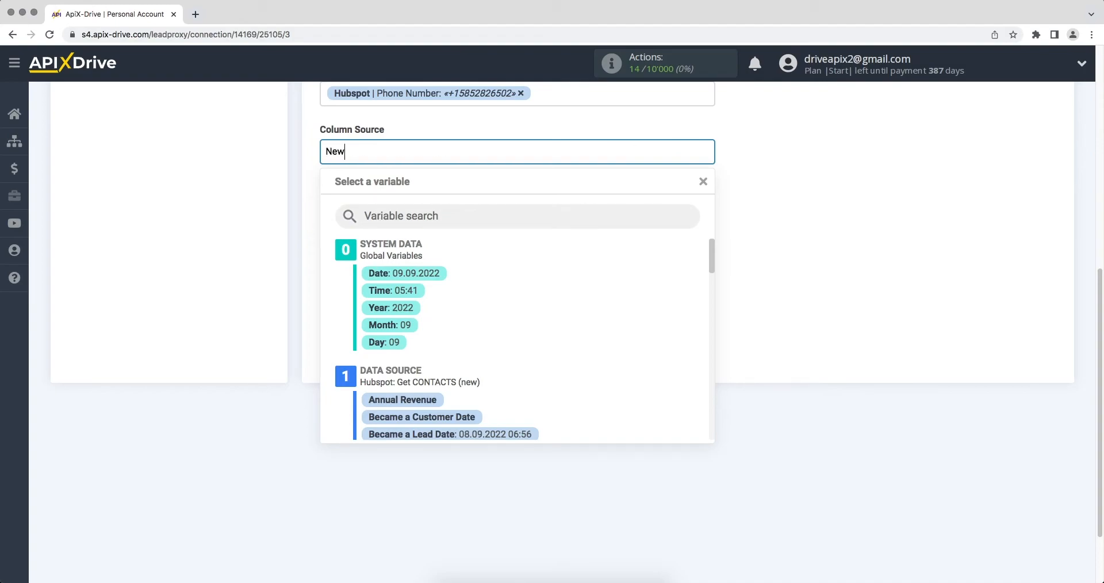
text( contact from HubSpot)
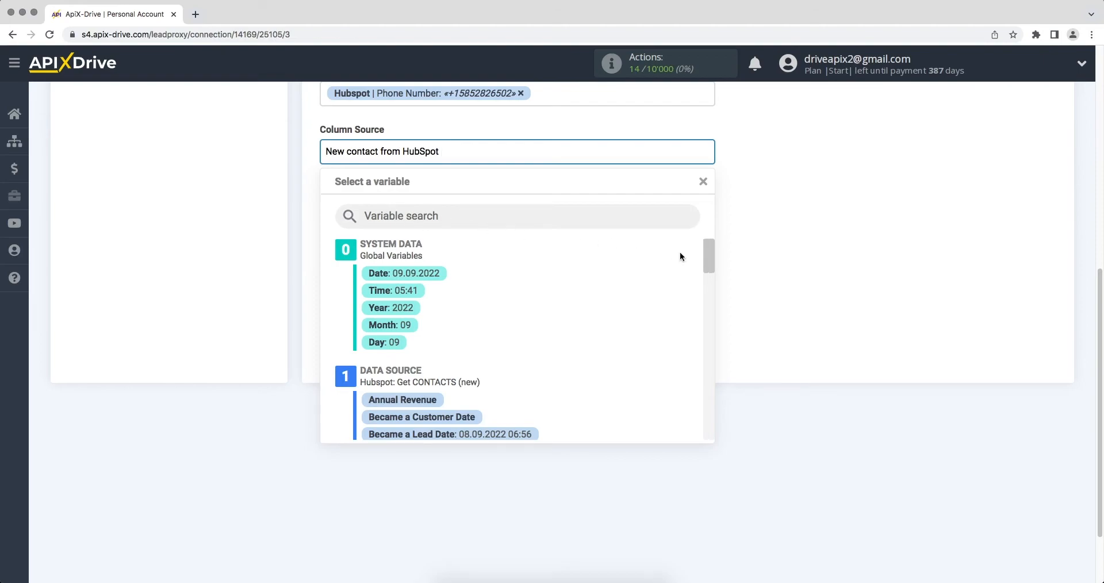
drag(706, 254, 705, 301)
click(464, 345)
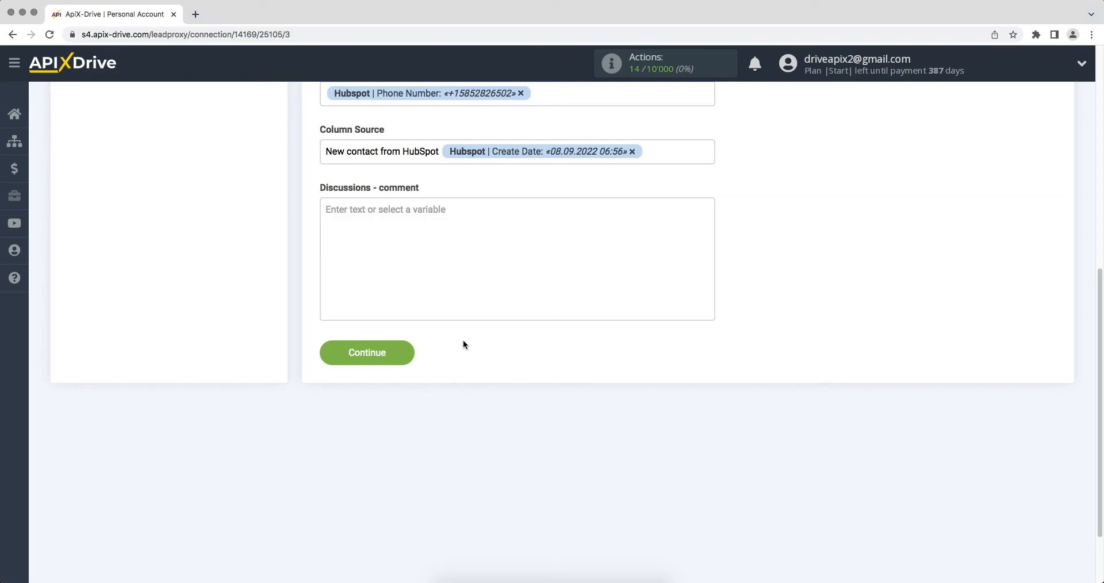
Save the mapping, send a test row to Smartsheet, and finish the destination setup.
click(325, 351)
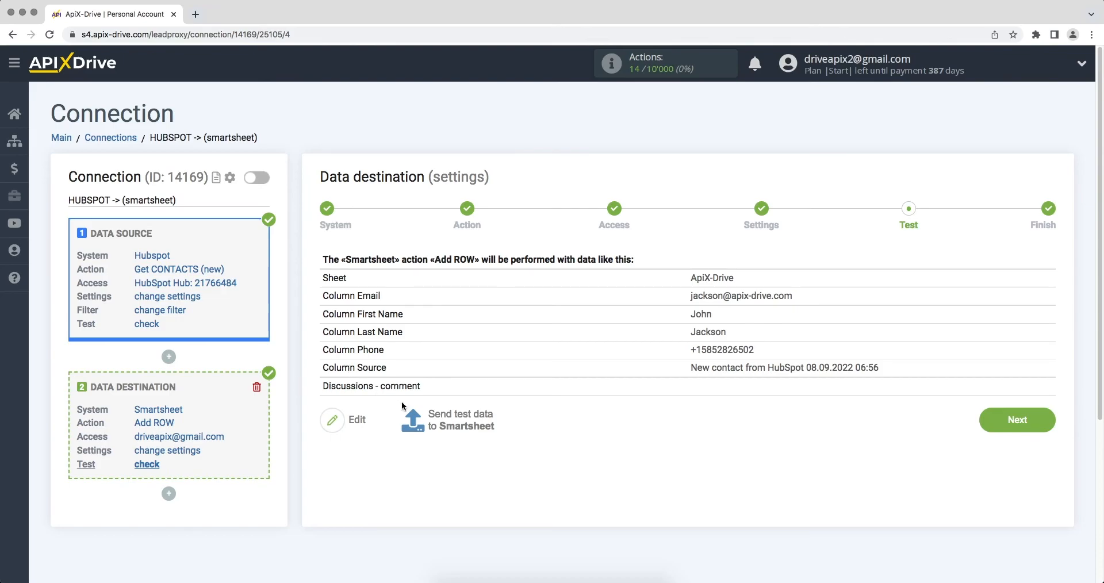
click(412, 420)
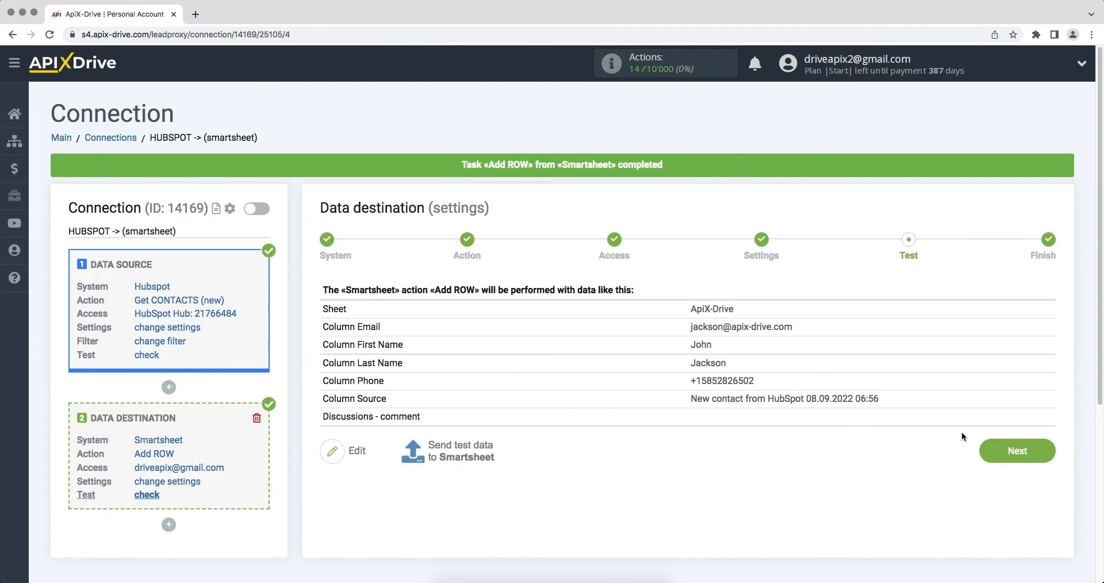
click(986, 453)
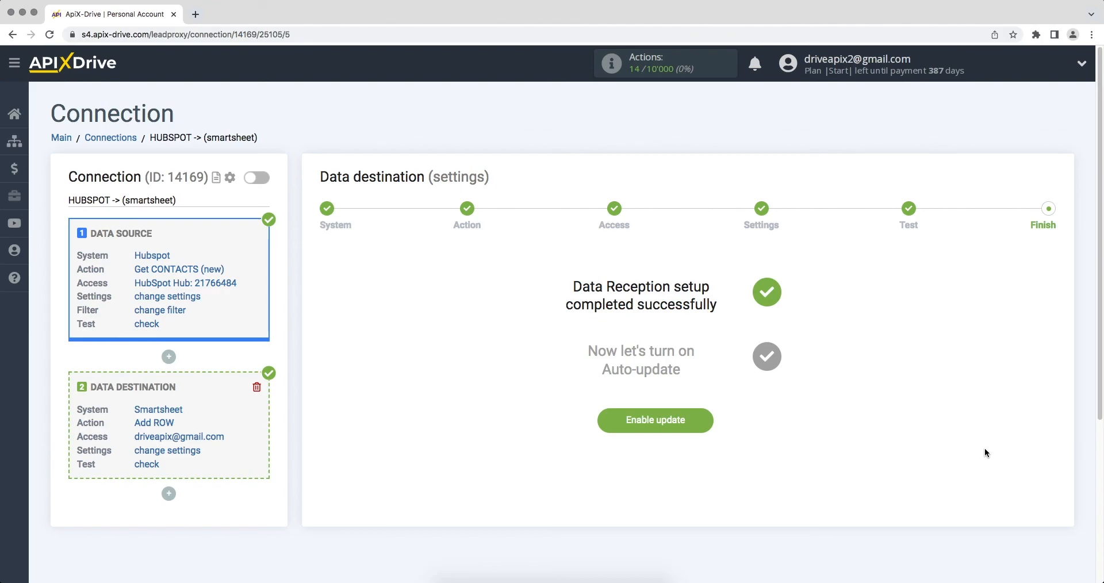
Enable auto-update for the connection and set its update interval to 5 minutes.
click(611, 426)
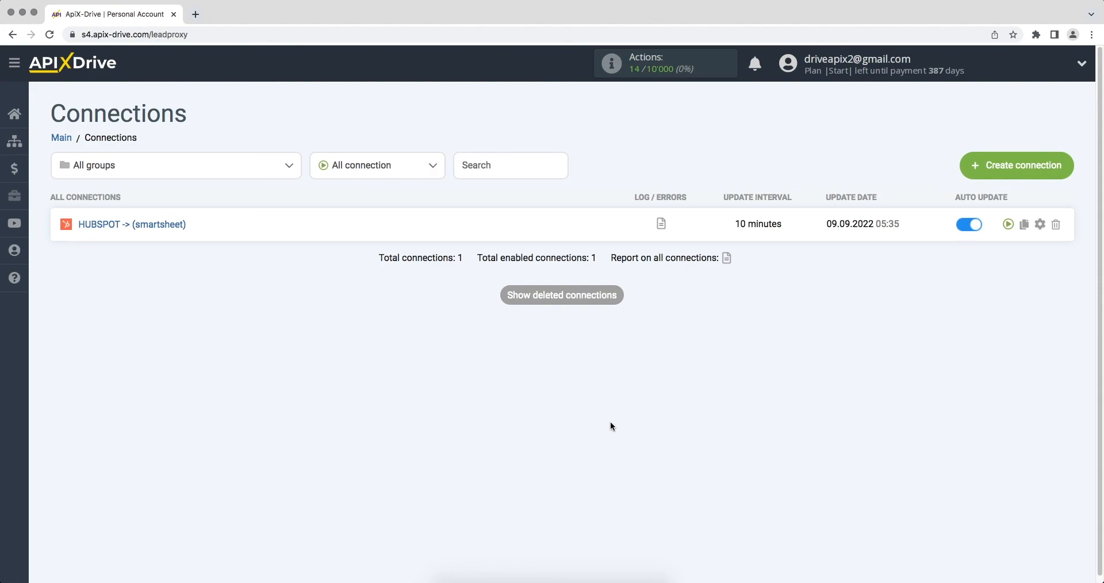
click(1040, 224)
click(688, 331)
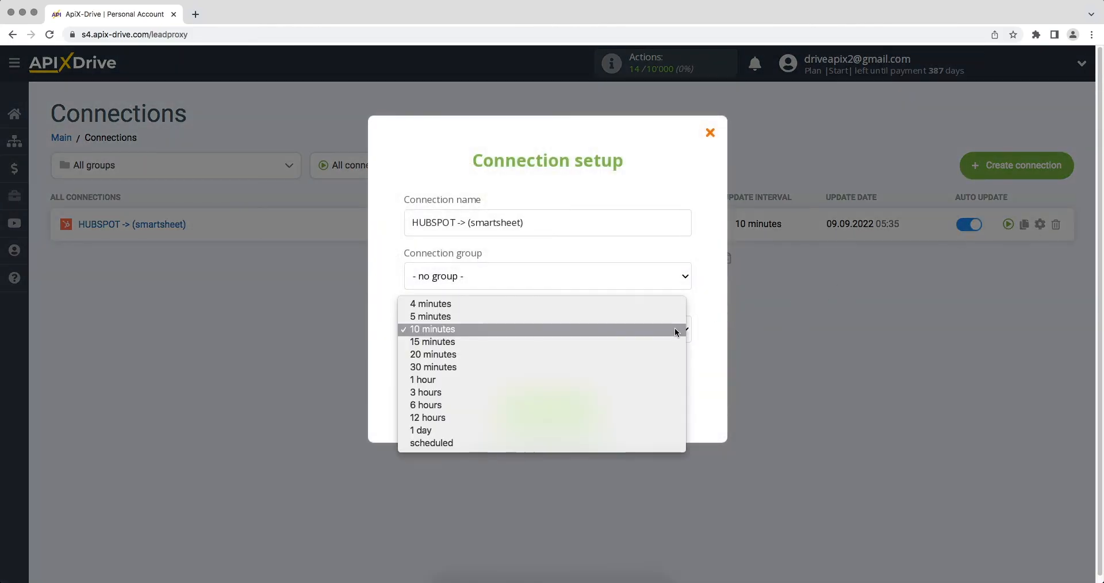
click(671, 316)
click(541, 403)
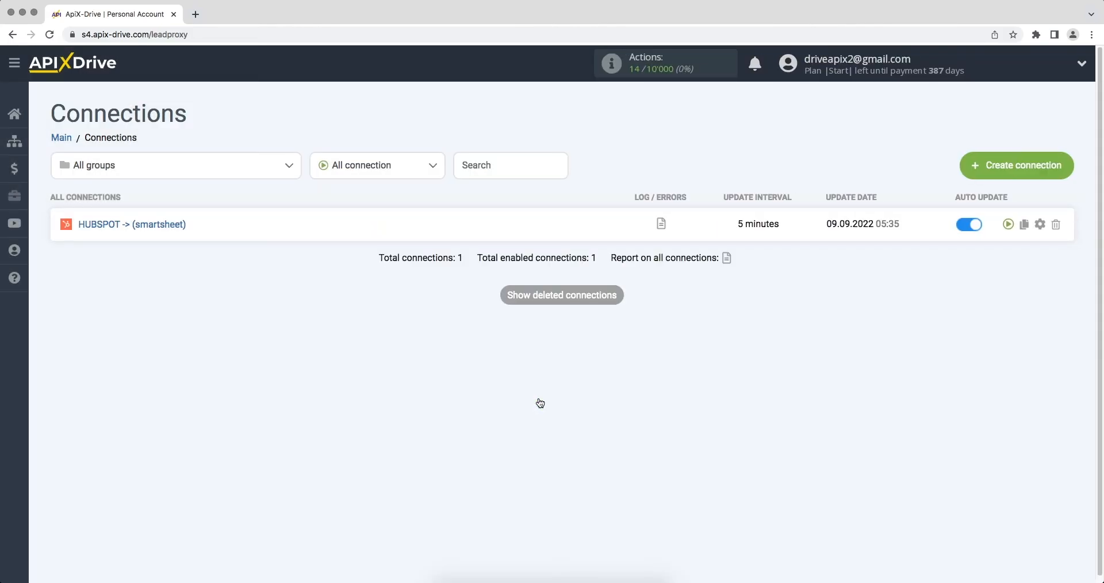